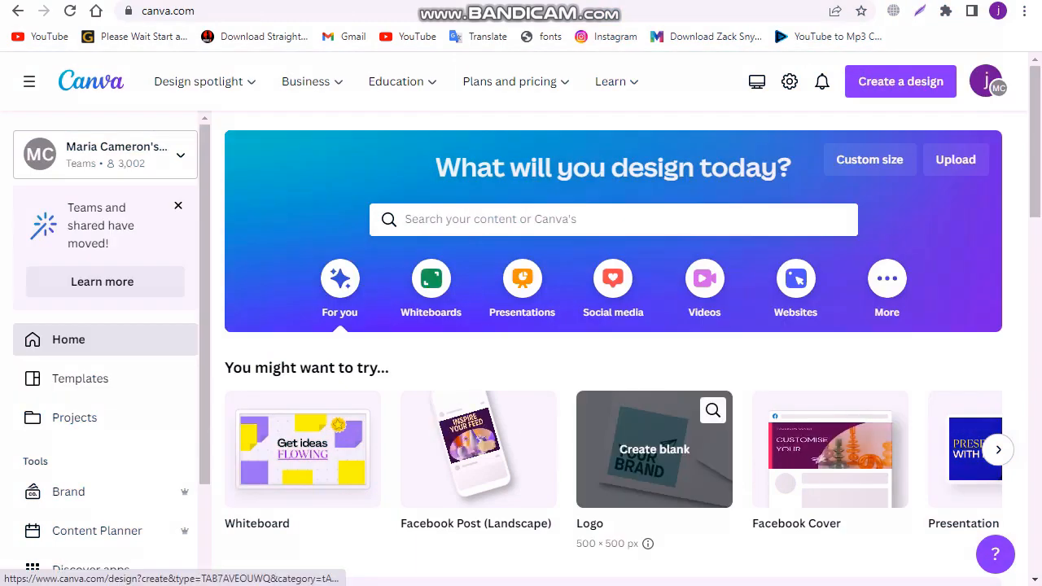
Create a blank logo design and search its templates for gaming.
left_click(656, 447)
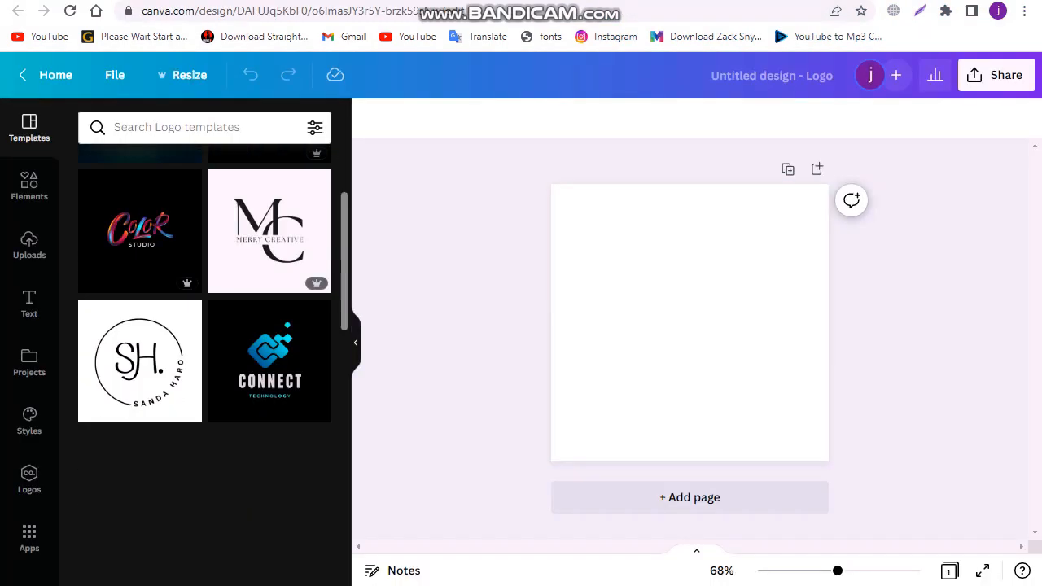
left_click(177, 128)
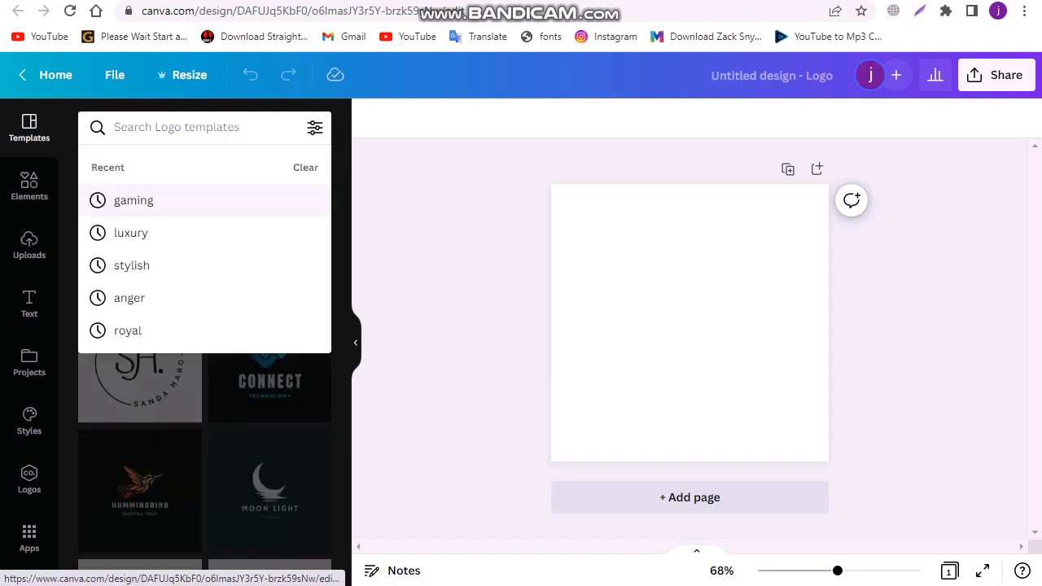
left_click(134, 200)
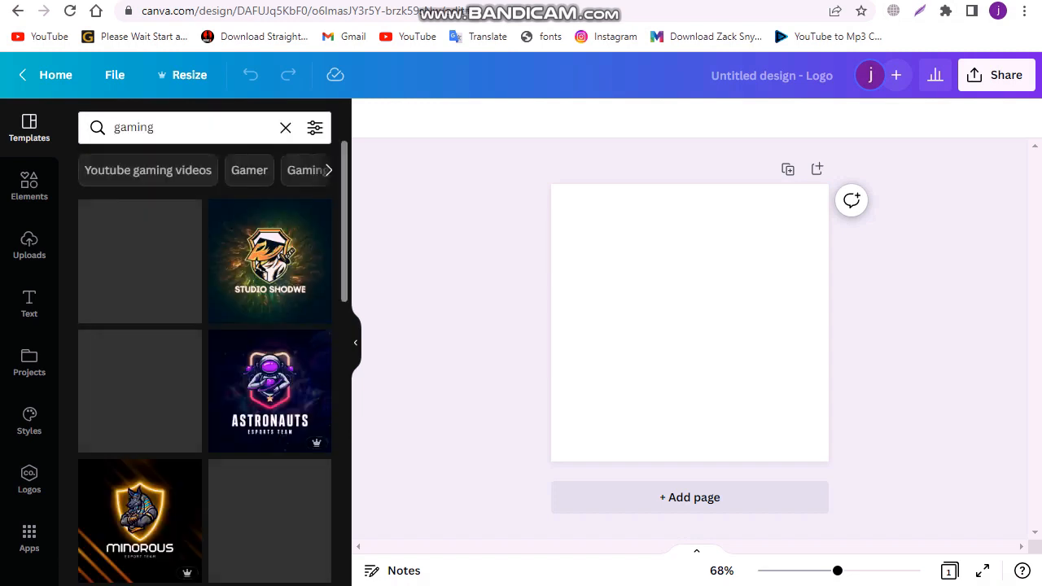
Apply the first page of the Black & Yellow Elegant Neon Esport Team Gaming Logo template to the blank page.
scroll(140, 326, "down", 4)
left_click(140, 228)
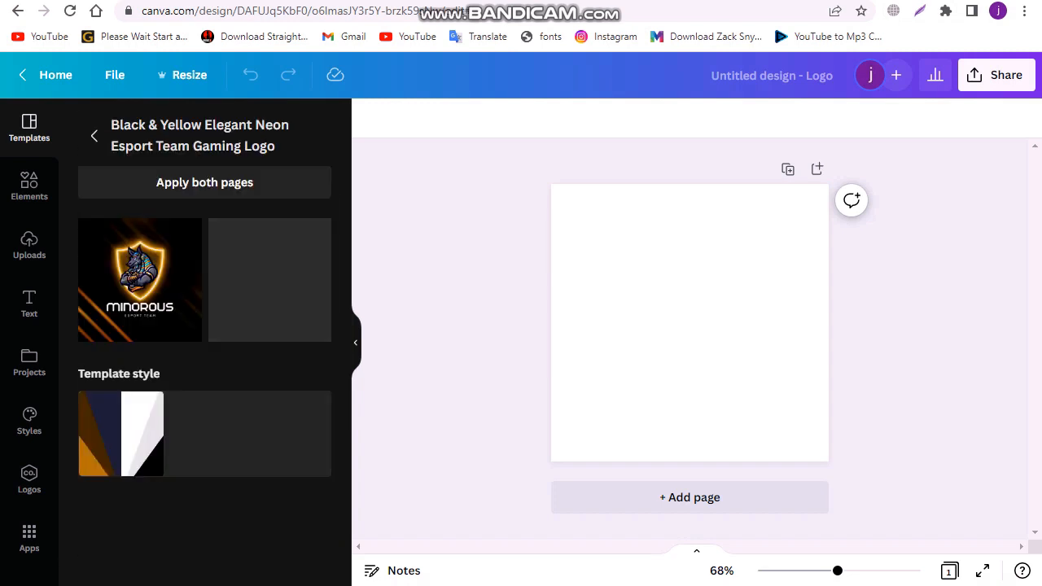
left_click(140, 279)
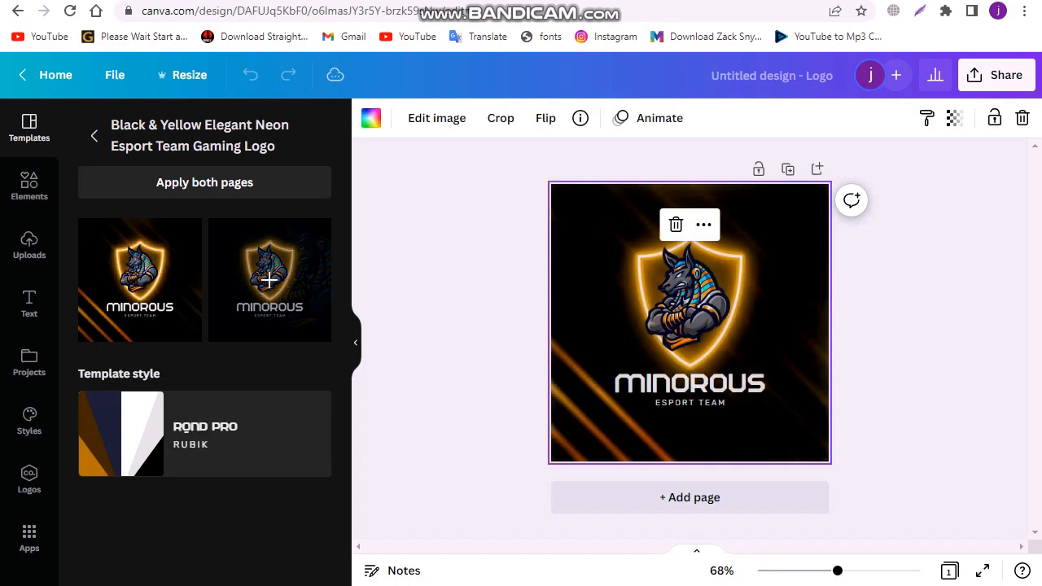
key("ctrl+alt+d")
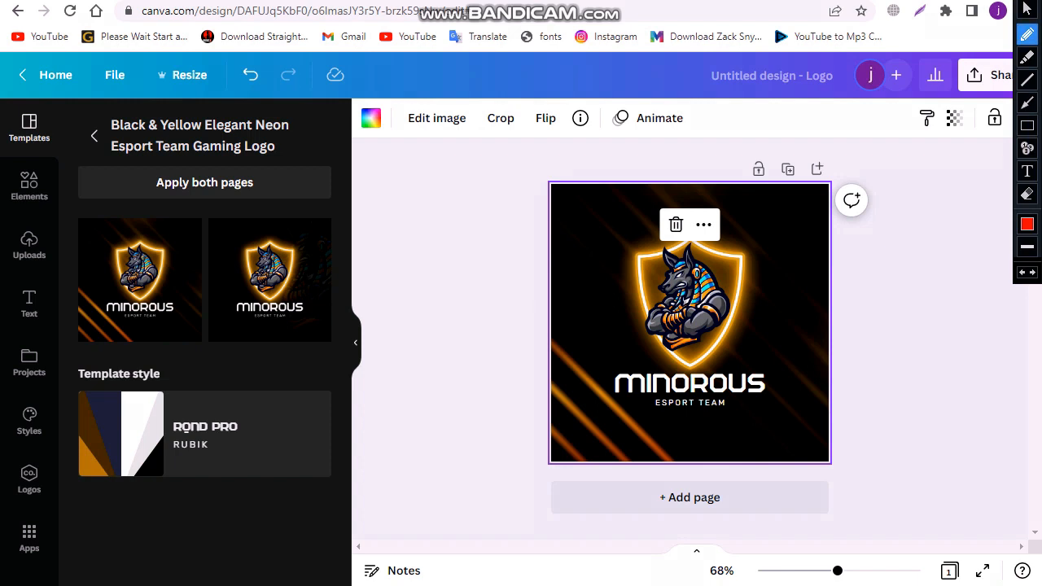
key("ctrl+alt+d")
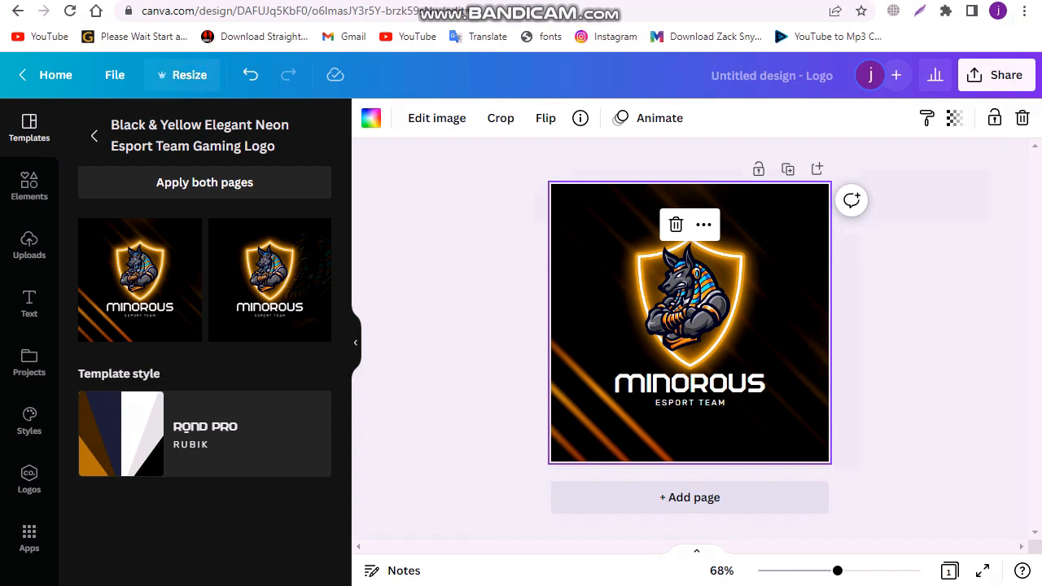
Make a copy of the logo design resized to 1920 × 1080 px.
left_click(184, 74)
left_click(220, 293)
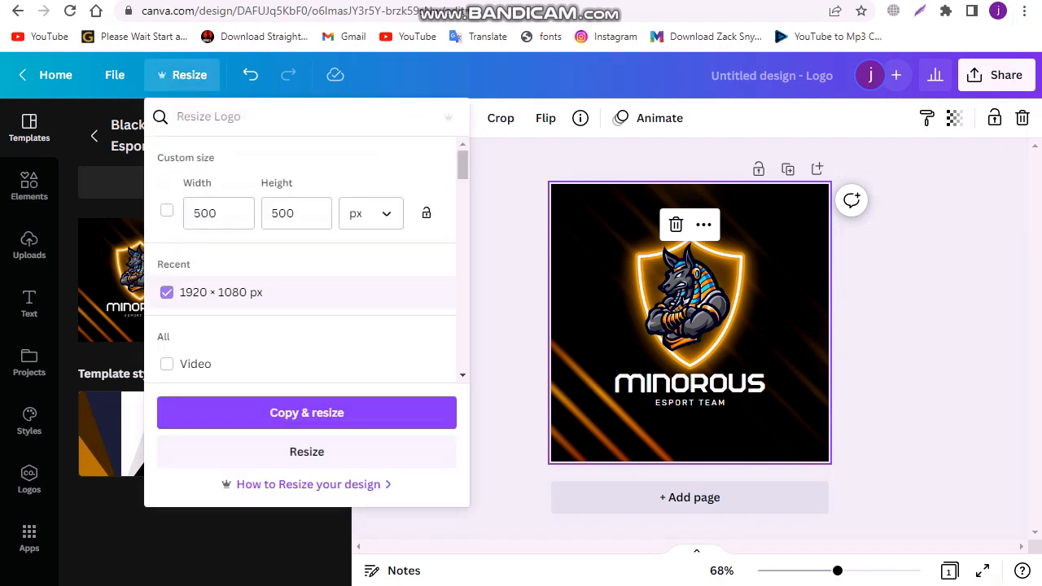
left_click(307, 413)
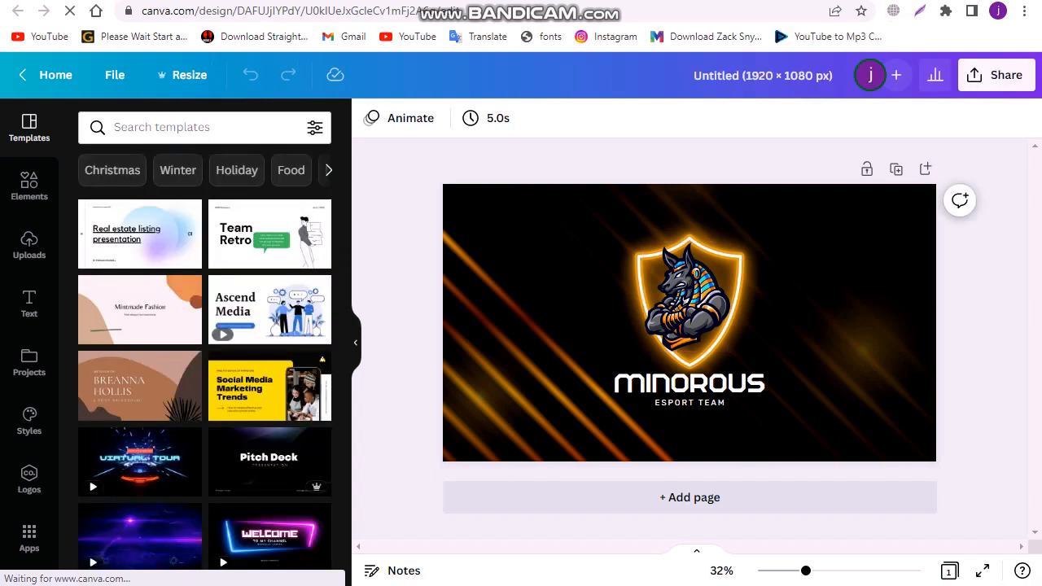
Delete the jackal mascot, glowing shield and MINOROUS / ESPORT TEAM texts from the resized copy, keeping only the background.
key("Delete")
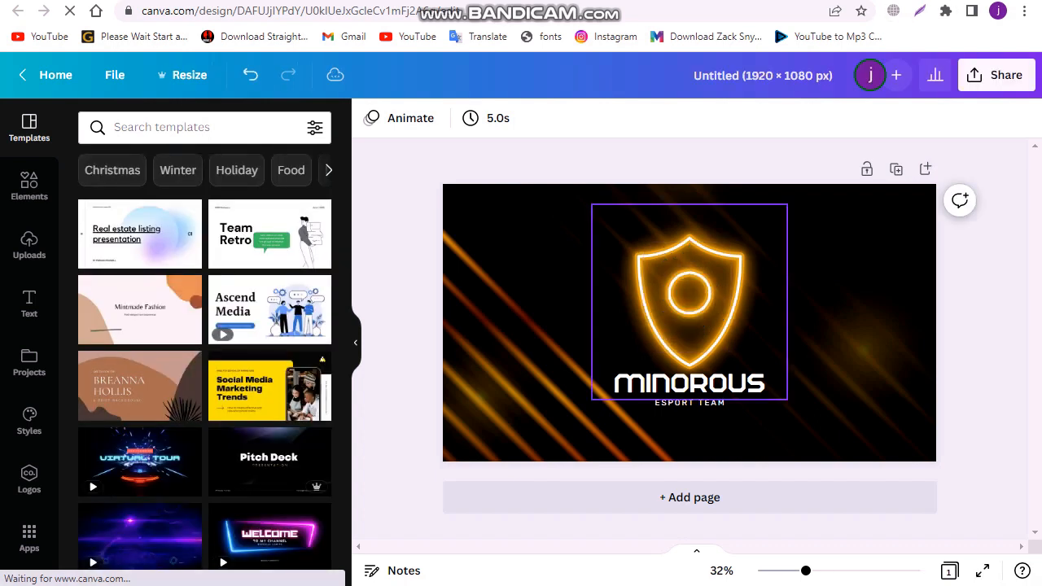
left_click(690, 301)
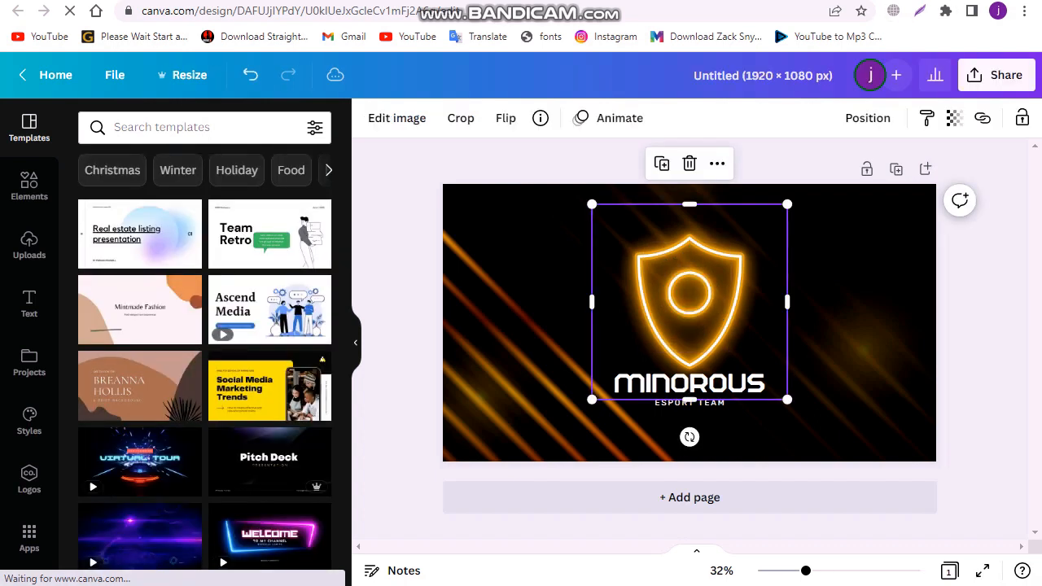
key("Delete")
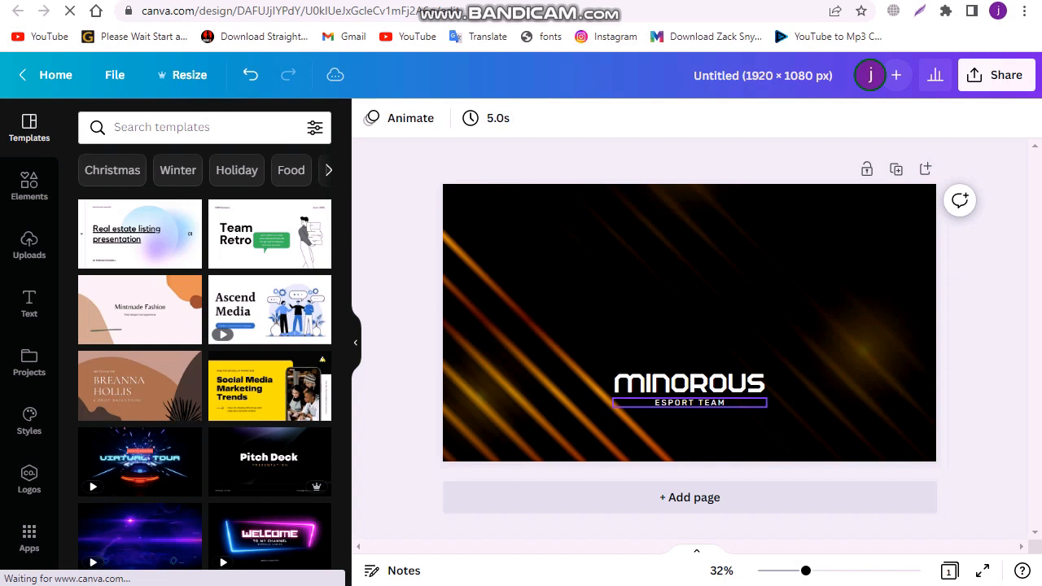
left_click(690, 402)
key("Delete")
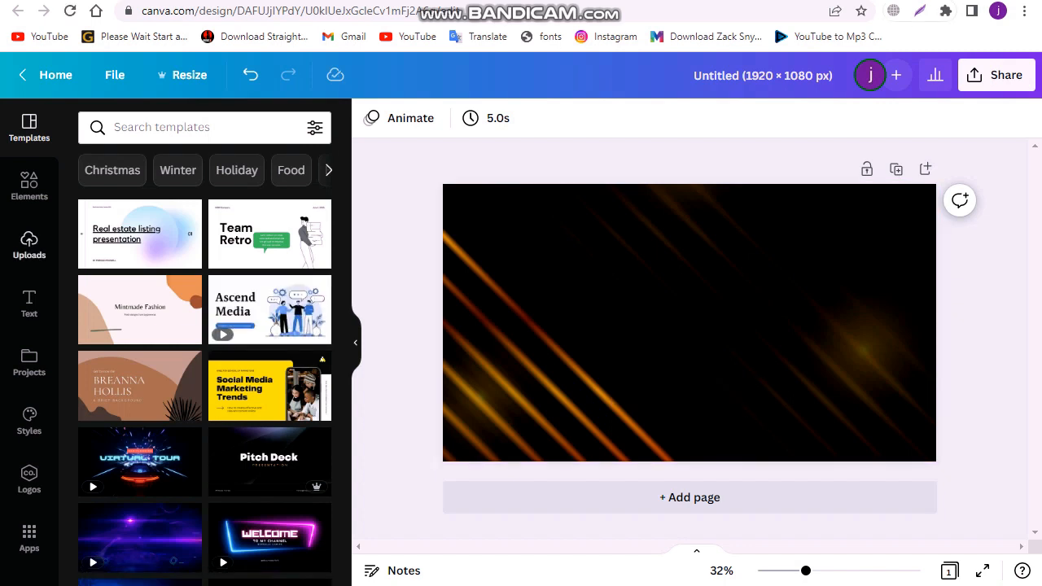
Add the uploaded background-free photo of the man in the checked shirt, enlarge it to full page height and centre it.
left_click(29, 246)
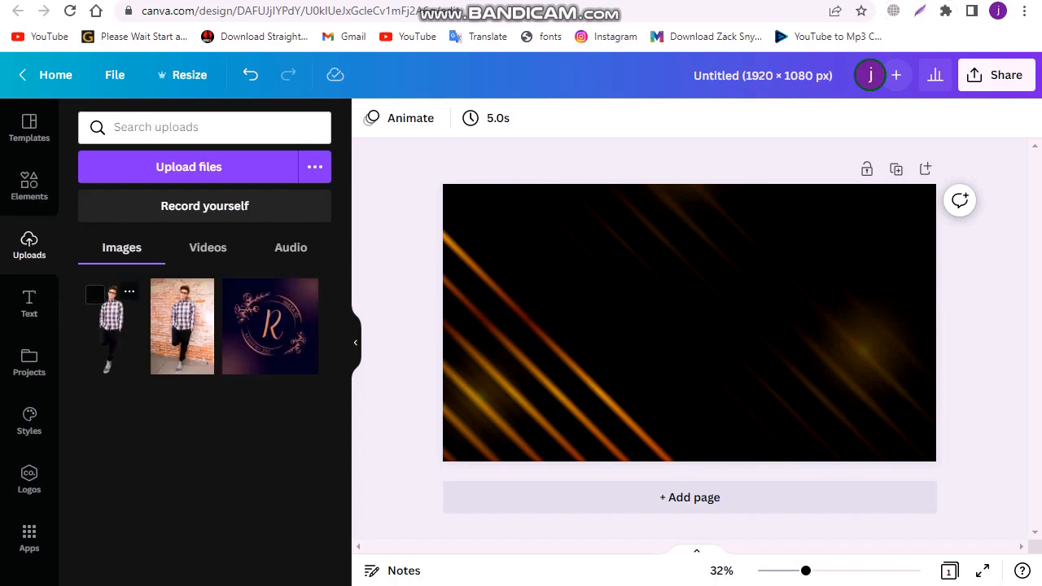
left_click(112, 326)
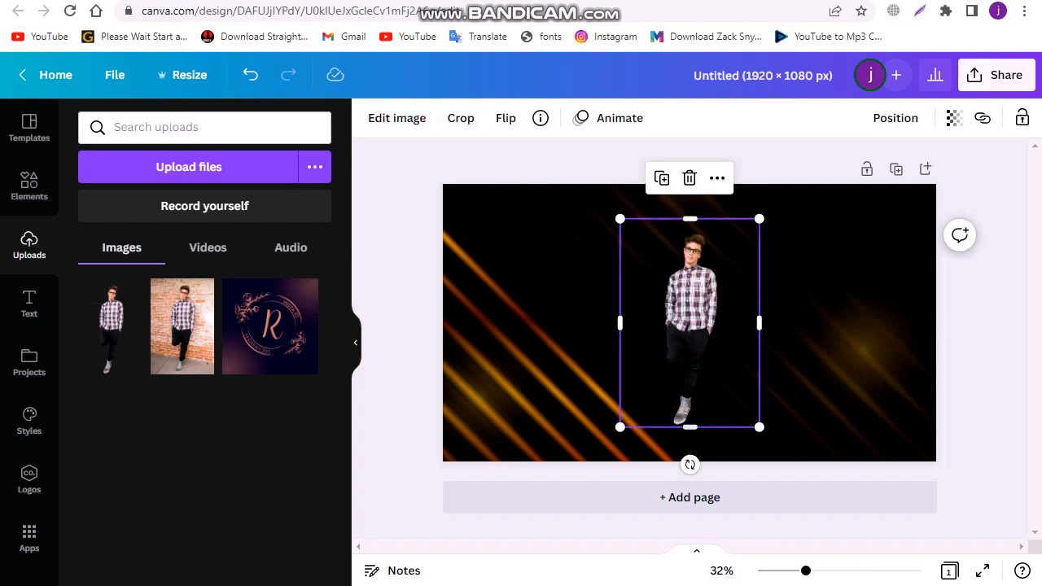
left_click_drag(621, 427, 573, 498)
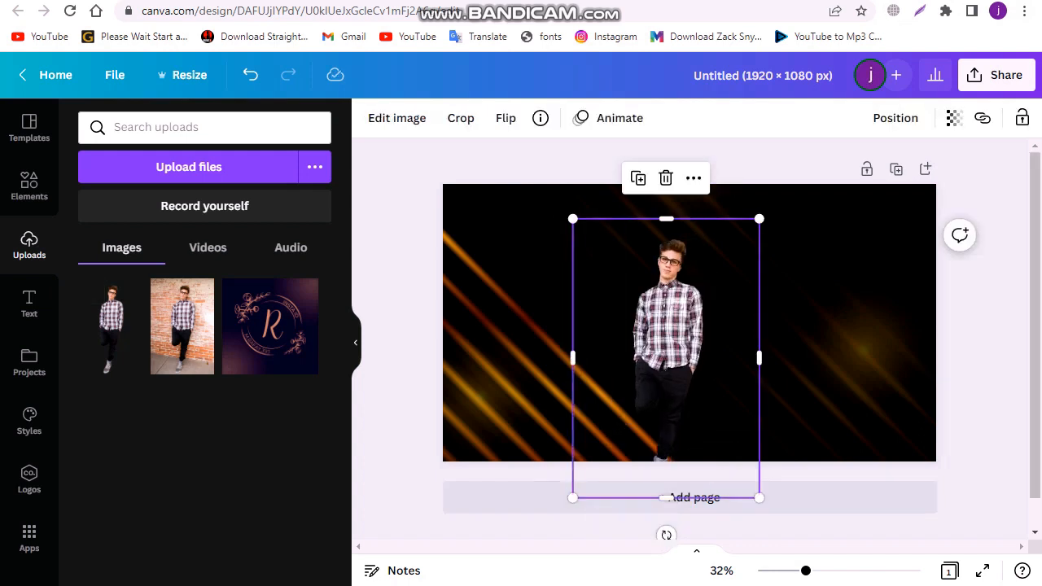
left_click_drag(658, 366, 683, 331)
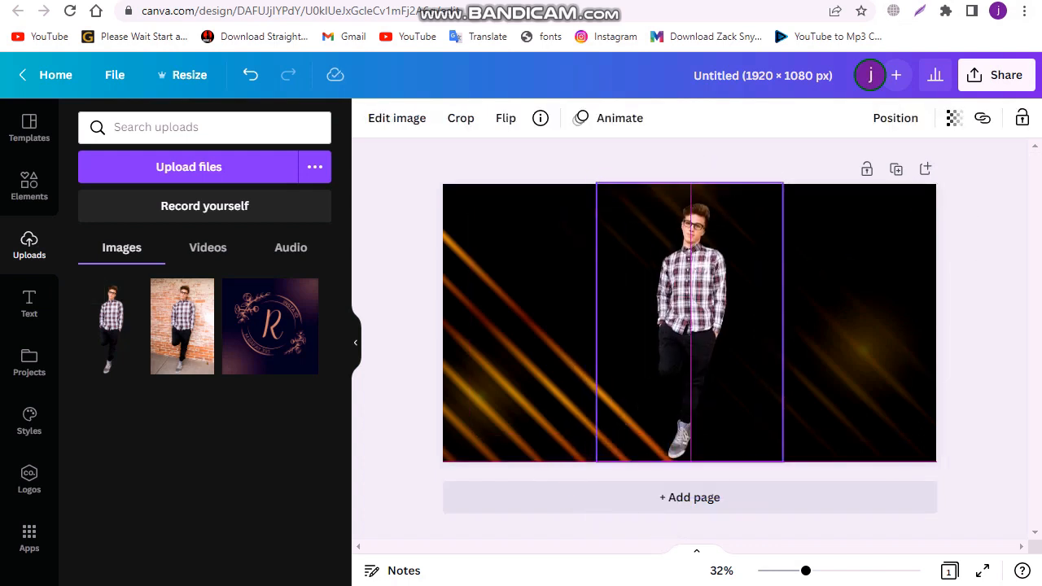
left_click(983, 326)
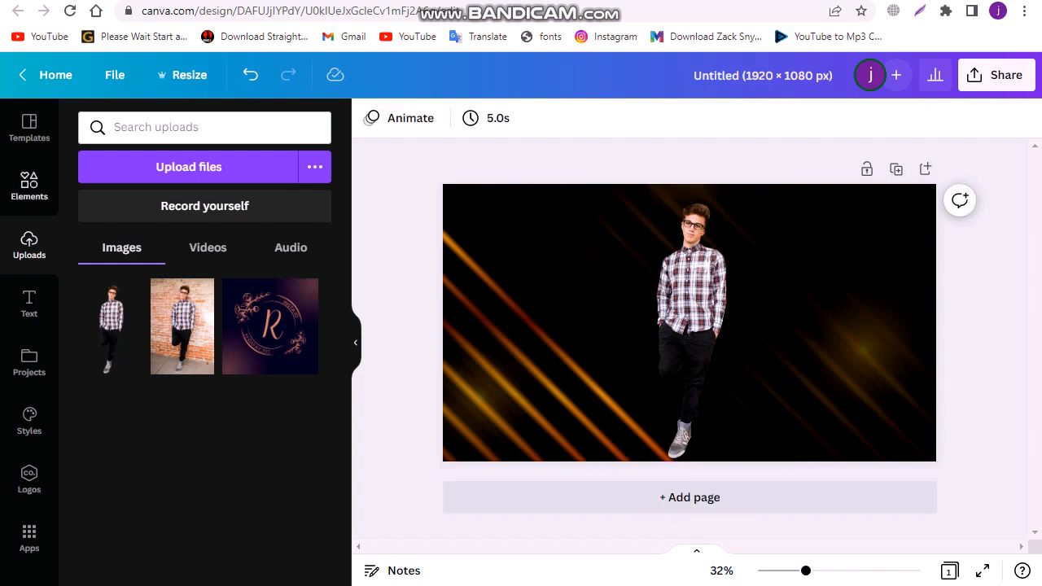
Add the Fire Wings Illustration from the recently used elements to the page.
left_click(29, 186)
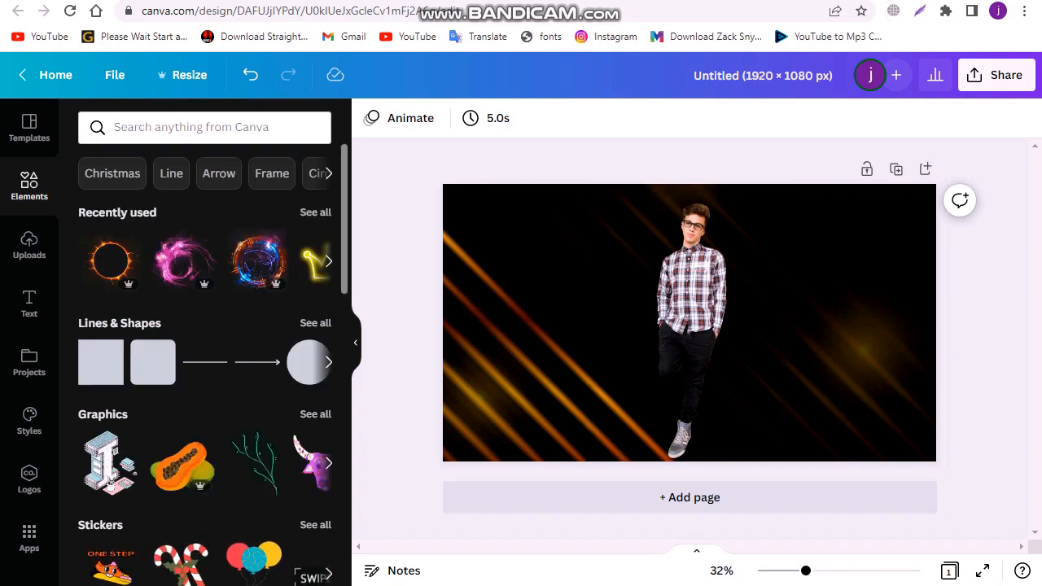
left_click(315, 212)
scroll(119, 303, "down", 3)
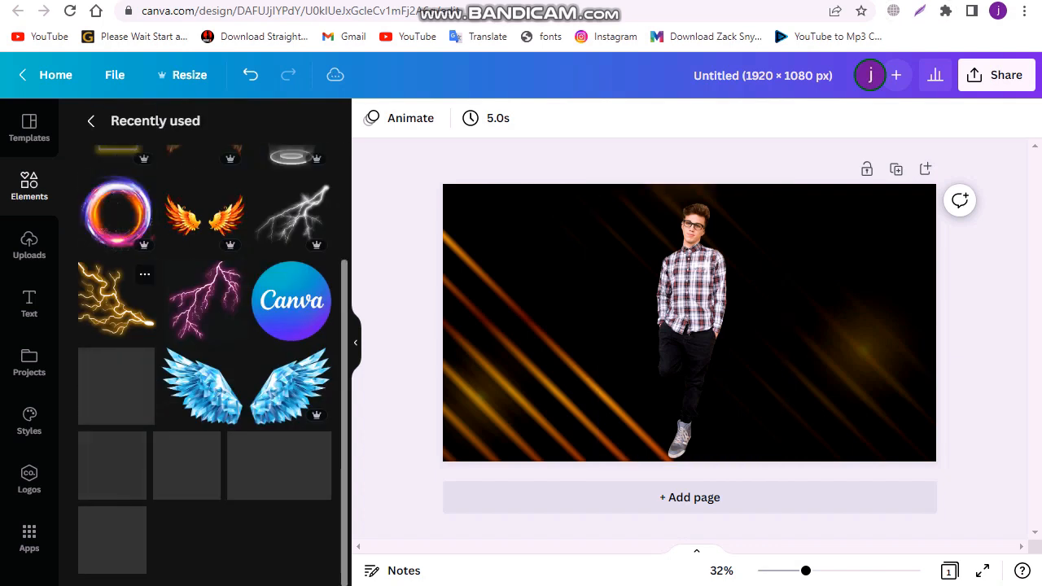
left_click(232, 187)
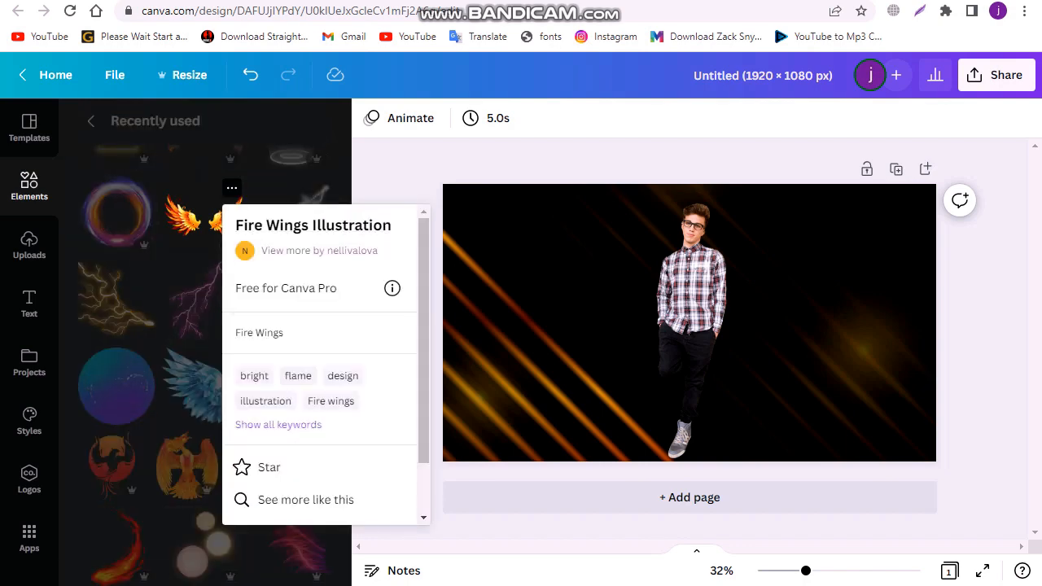
left_click(231, 188)
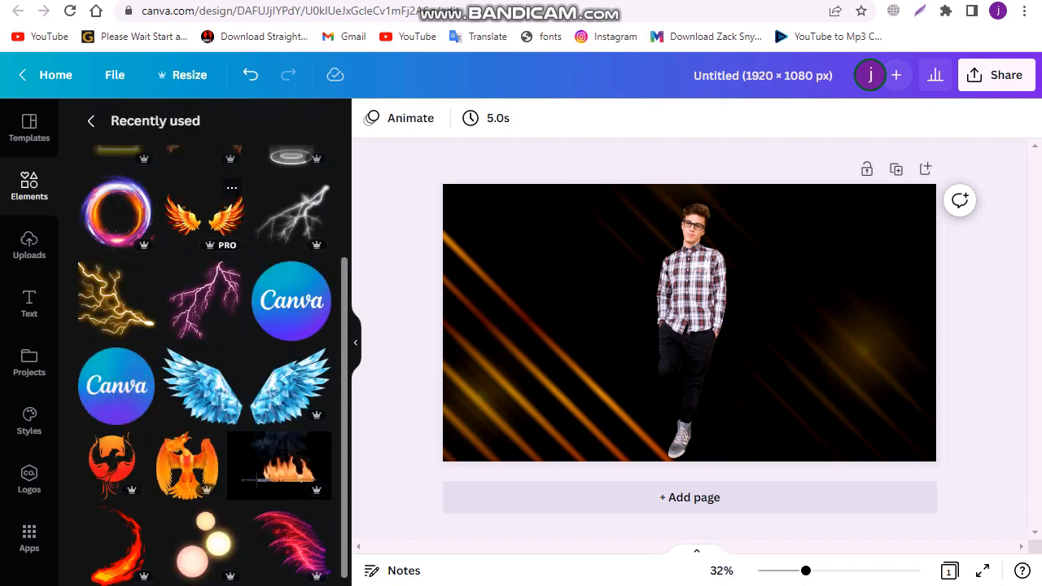
left_click(204, 213)
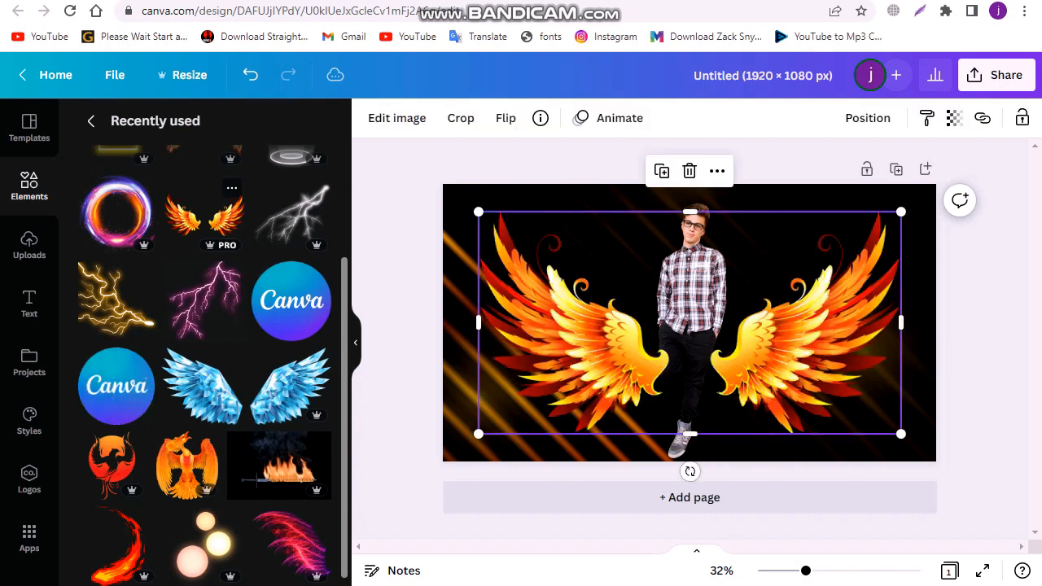
Shrink the fire wings, align them with the man's shoulders and send them to the back so they sit behind him.
left_click_drag(615, 346, 623, 250)
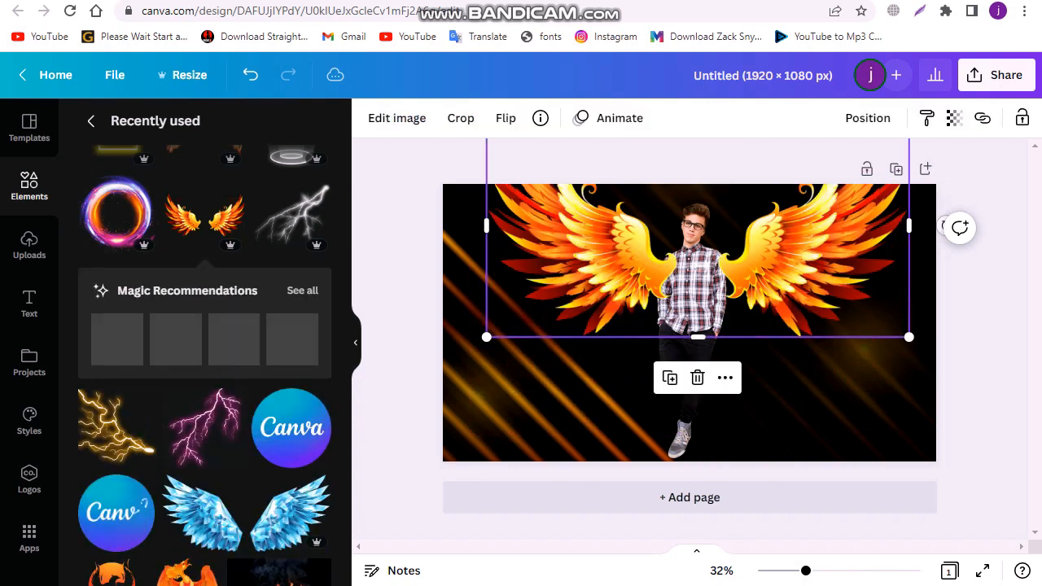
left_click_drag(909, 336, 834, 297)
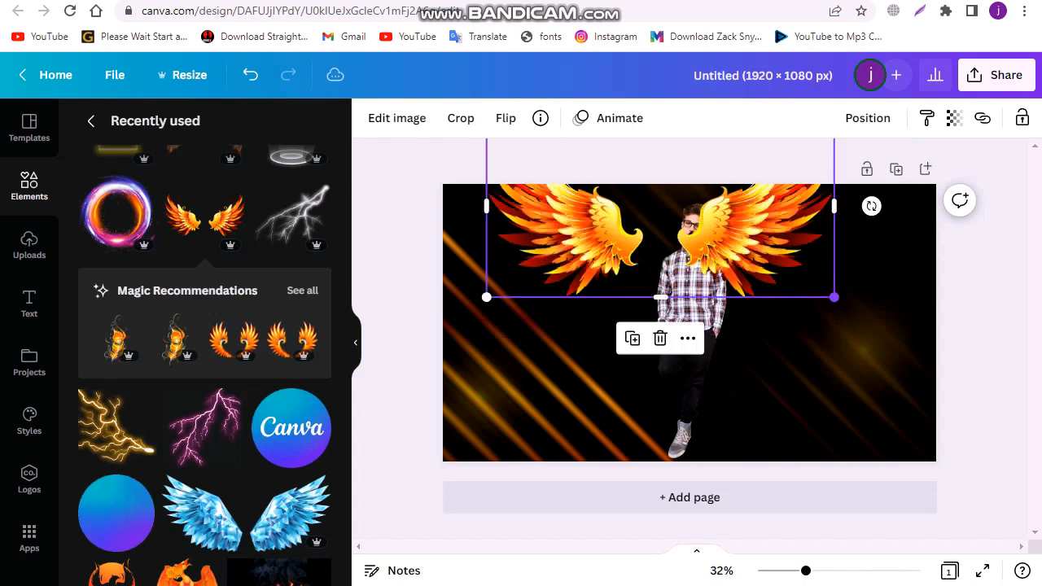
left_click_drag(733, 236, 769, 270)
right_click(768, 269)
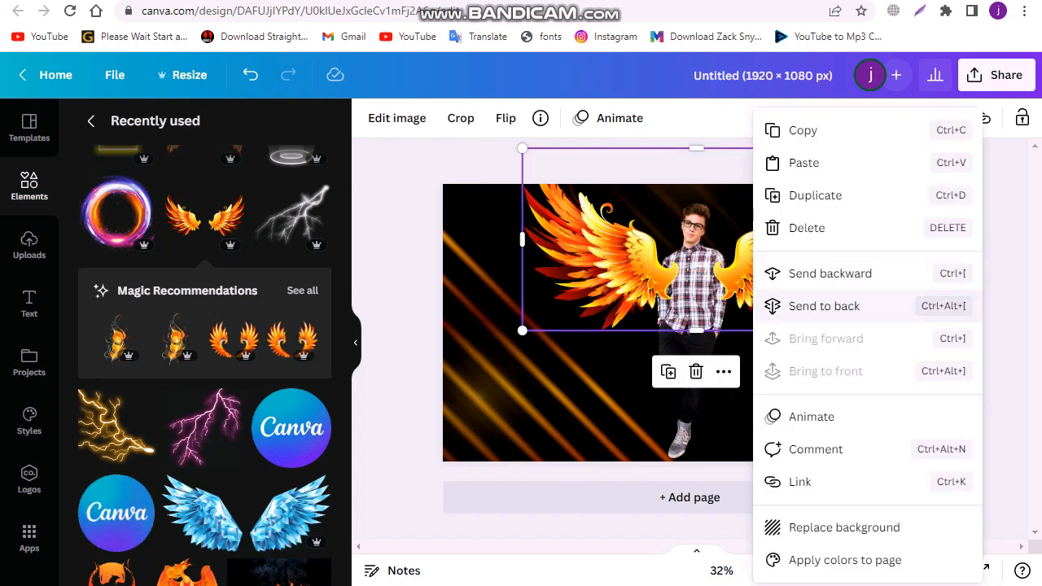
left_click(786, 305)
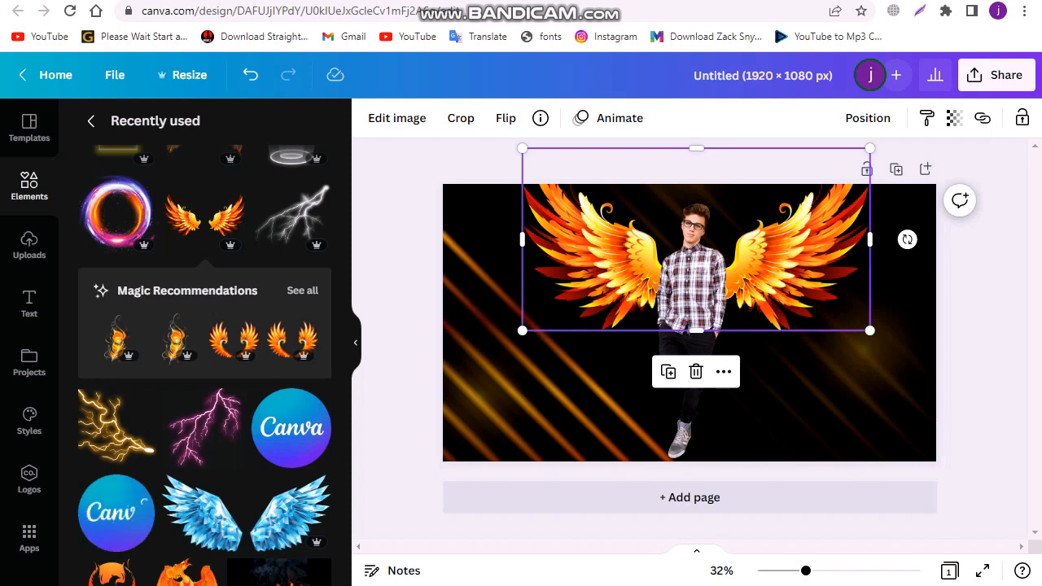
left_click_drag(774, 273, 773, 265)
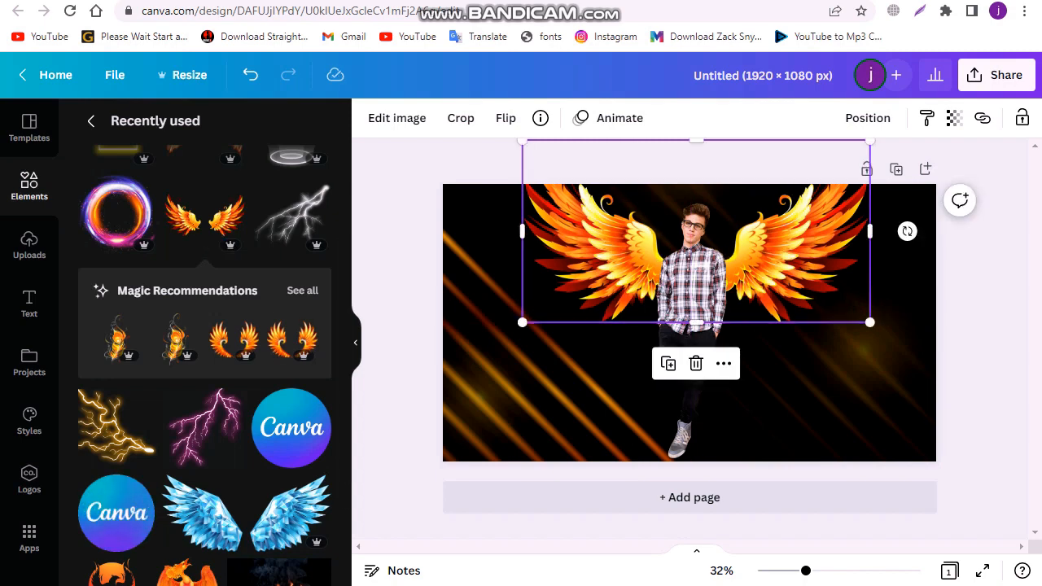
left_click(400, 241)
Add the Neon Glowing Light Circle from the recently used elements and enlarge it slightly.
left_click(116, 211)
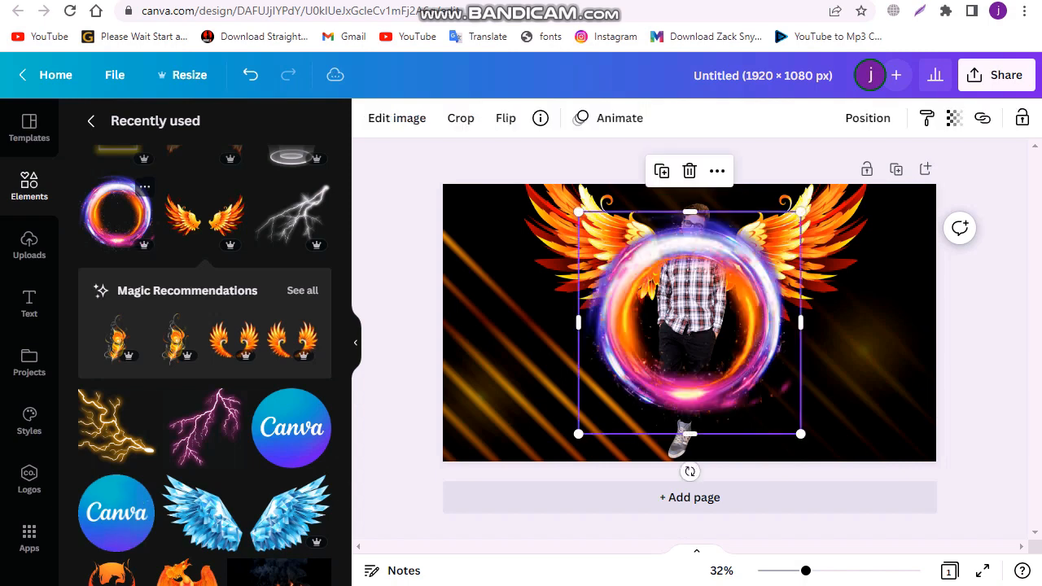
left_click_drag(579, 435, 569, 443)
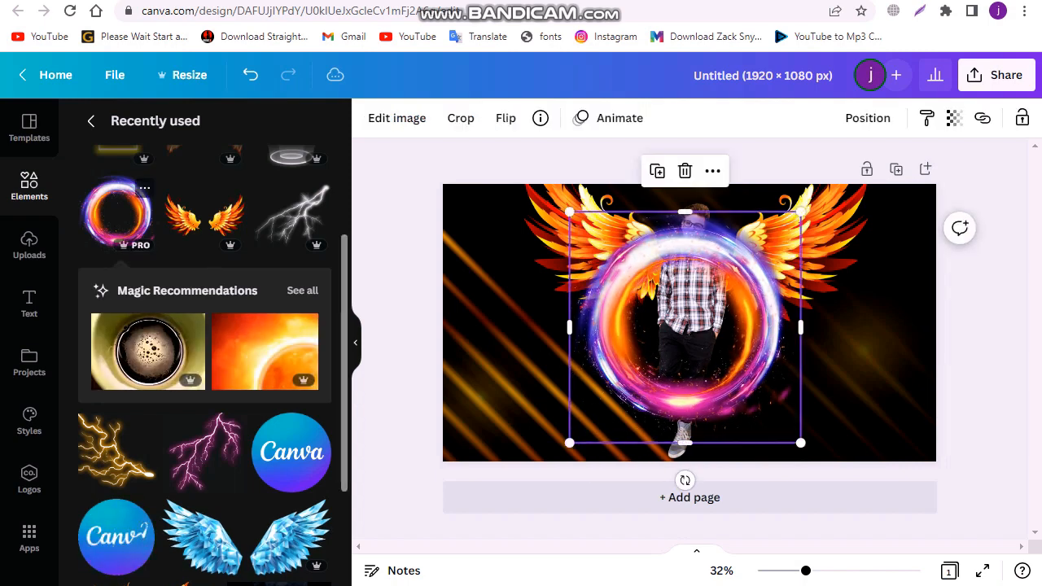
left_click(144, 188)
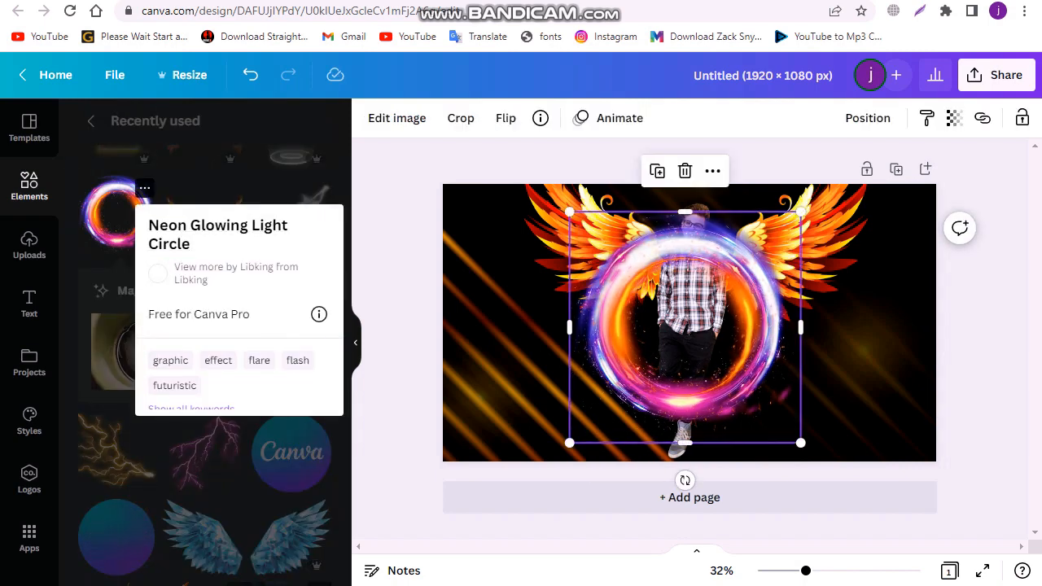
key("Escape")
Send the neon circle behind the man and wings, enlarge it a little more and move it up around his upper body.
right_click(663, 244)
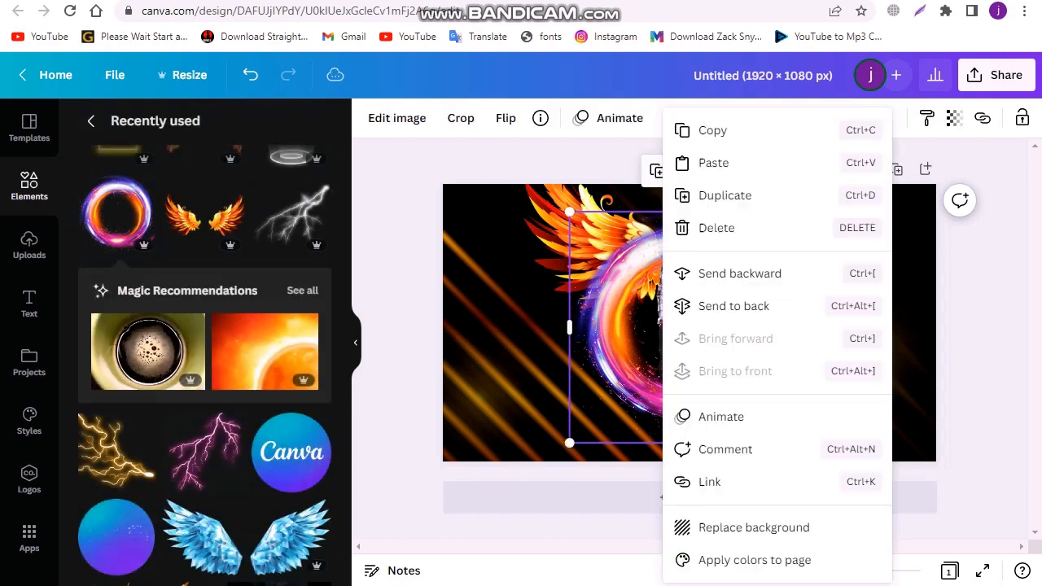
left_click(700, 272)
left_click_drag(569, 444, 543, 469)
left_click_drag(585, 426, 610, 395)
key("Escape")
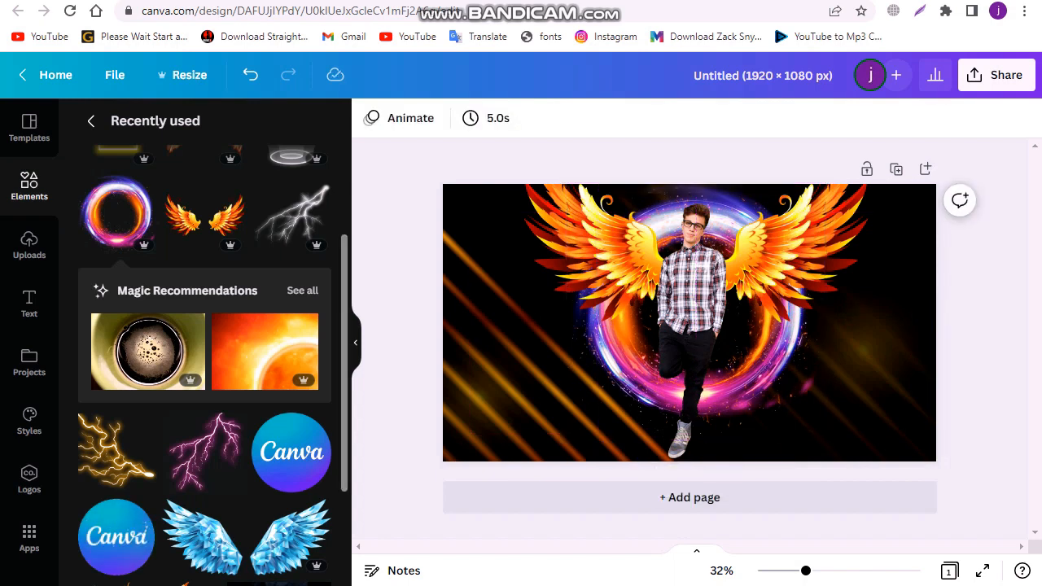
Add the Multicolored Glowing Light Circle from the recently used elements to the page.
scroll(124, 482, "up", 3)
left_click(318, 171)
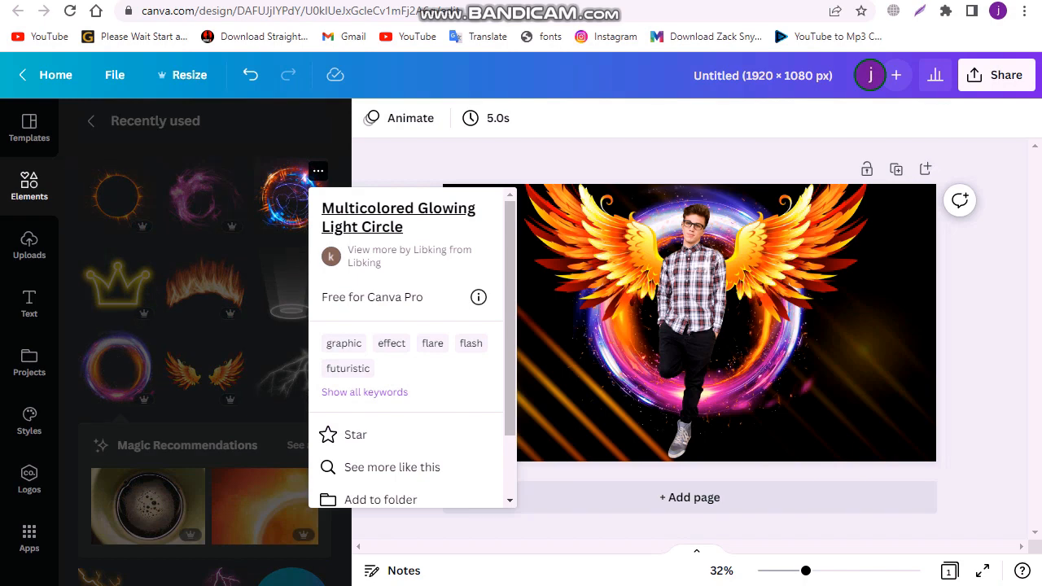
key("Escape")
left_click(293, 198)
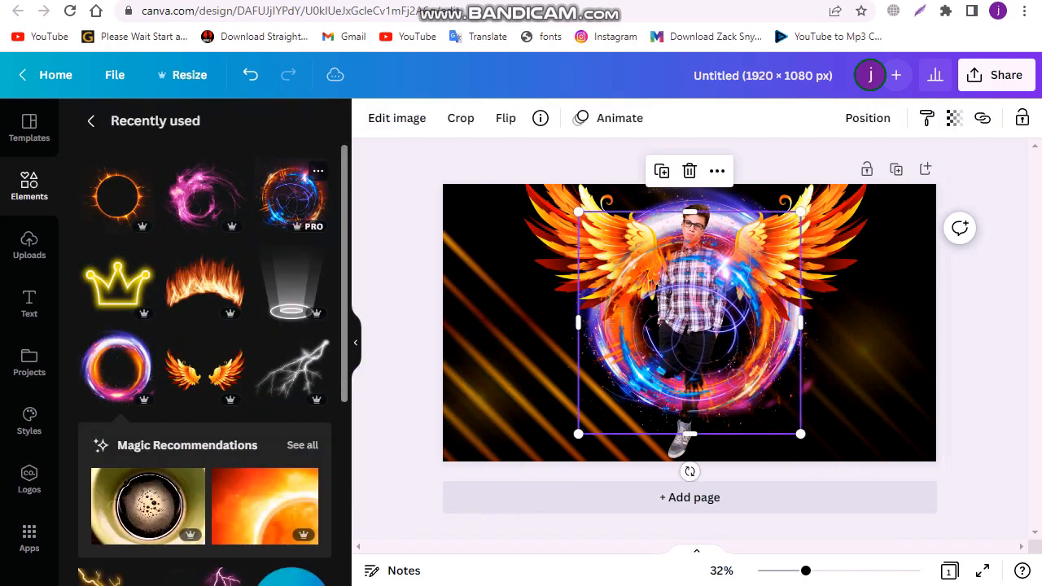
Move the multicolored light circle to the lower-right corner of the page so it extends partly past the edges.
left_click_drag(692, 326, 894, 440)
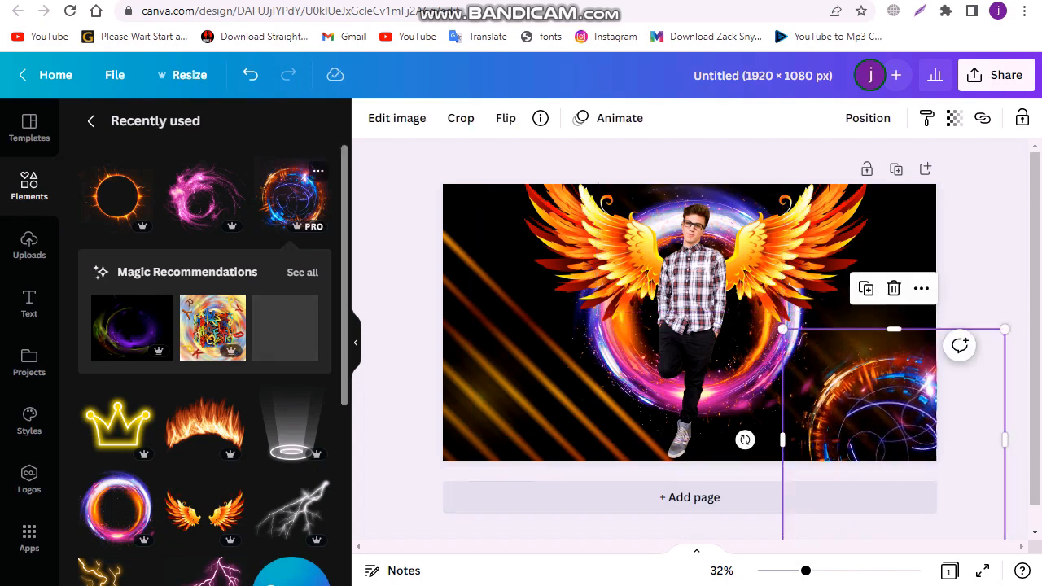
scroll(203, 326, "down", 4)
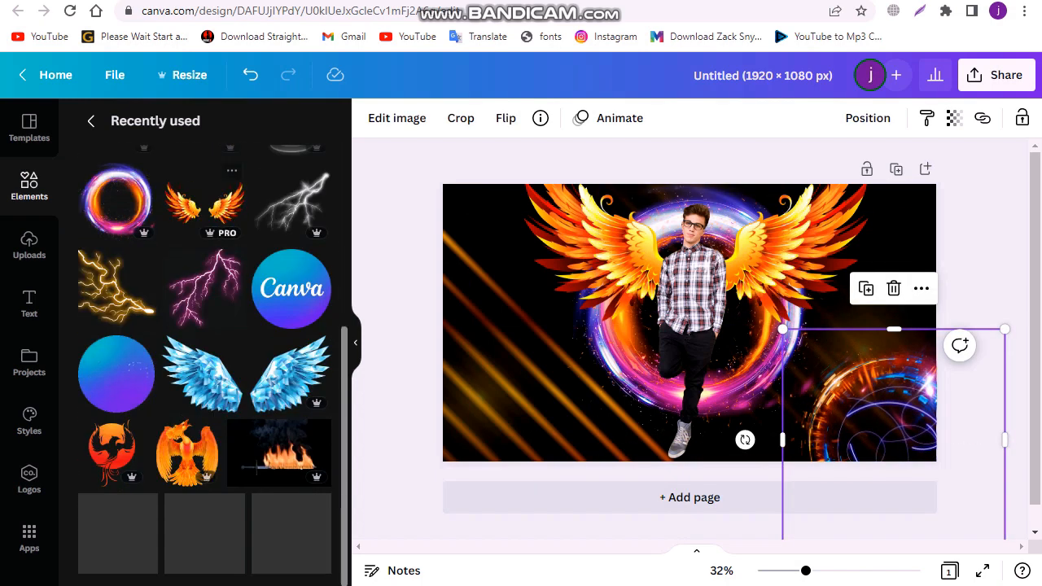
scroll(116, 200, "up", 4)
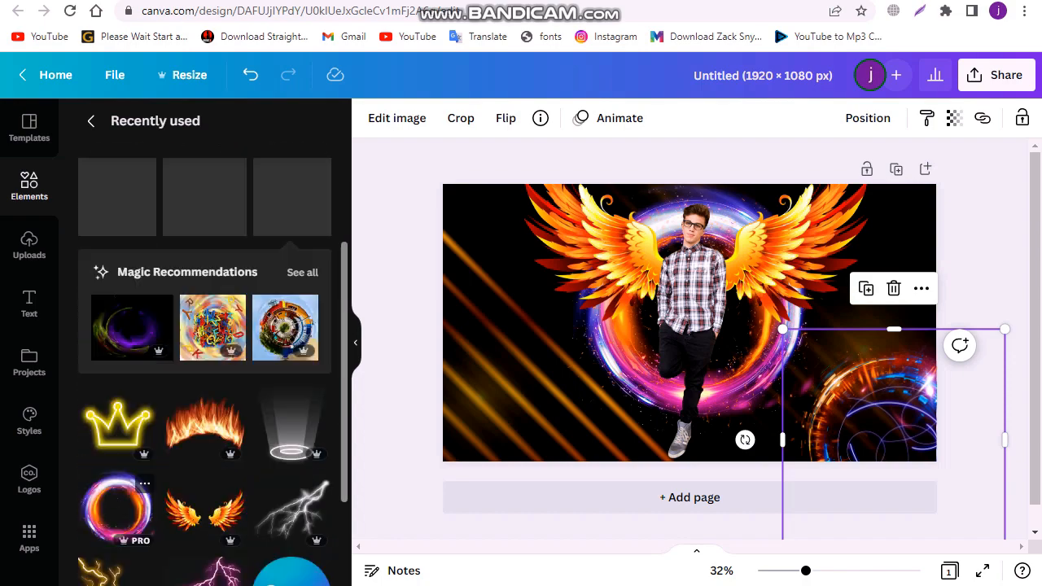
Add the Fire Glowing Light Circle and place it partly off the page at the upper-left corner.
left_click(118, 198)
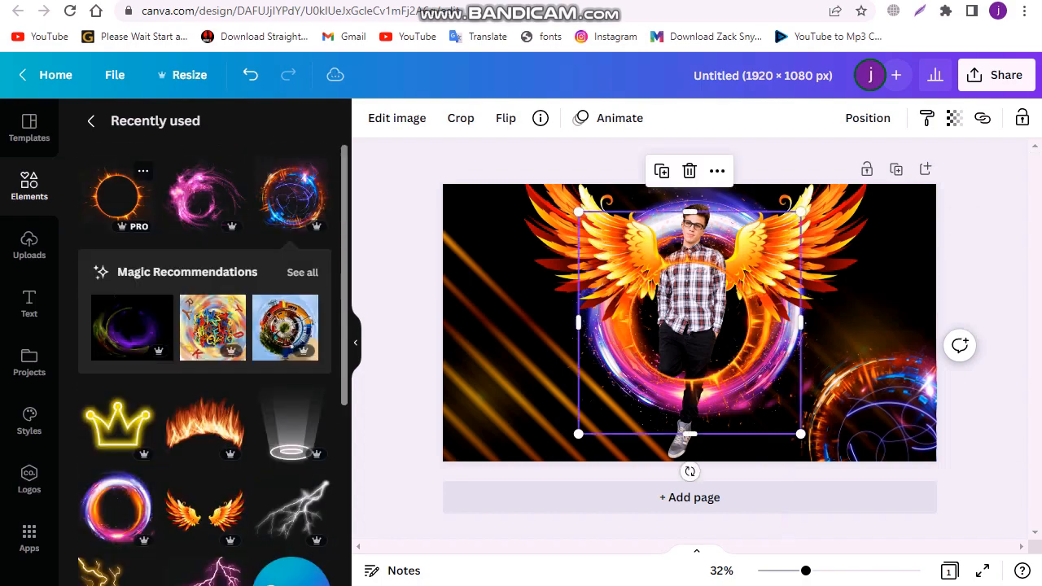
left_click_drag(691, 323, 448, 222)
left_click_drag(560, 334, 548, 322)
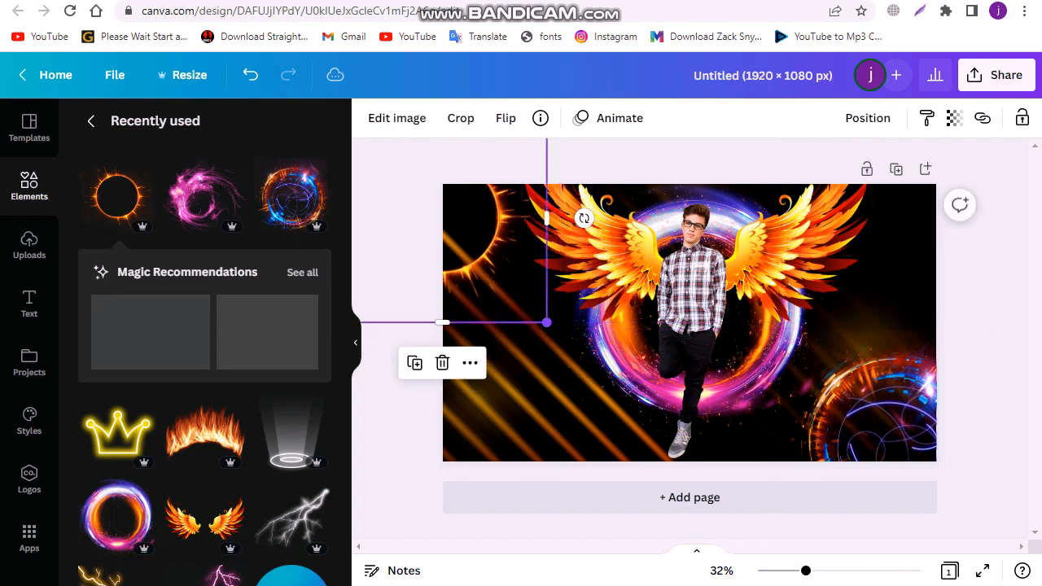
left_click(416, 426)
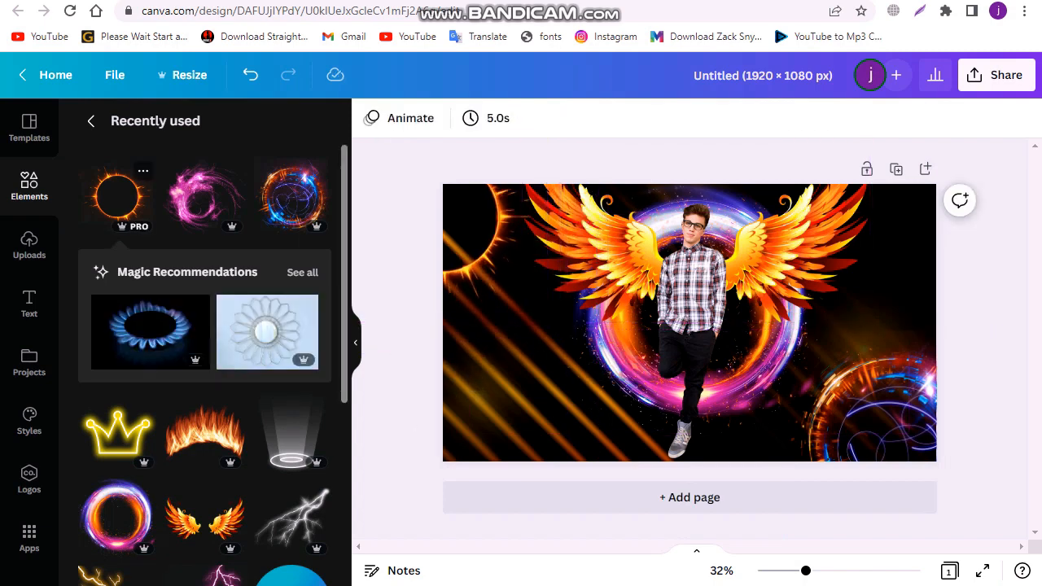
Add a second Fire Glowing Light Circle and place it partly off the page at the upper-right corner.
left_click(117, 198)
left_click(143, 171)
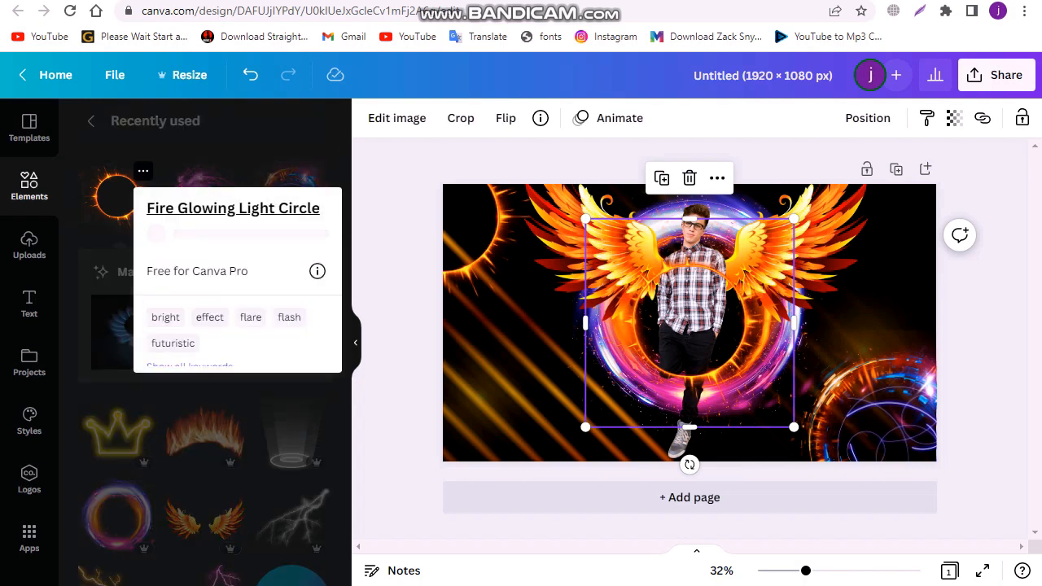
left_click(399, 254)
left_click(399, 254)
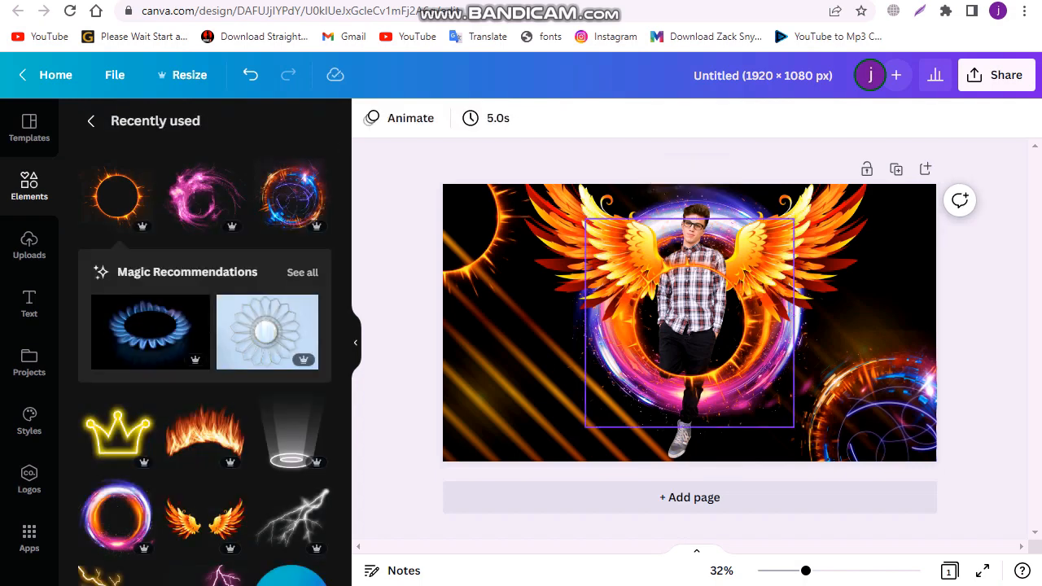
left_click_drag(692, 358, 946, 246)
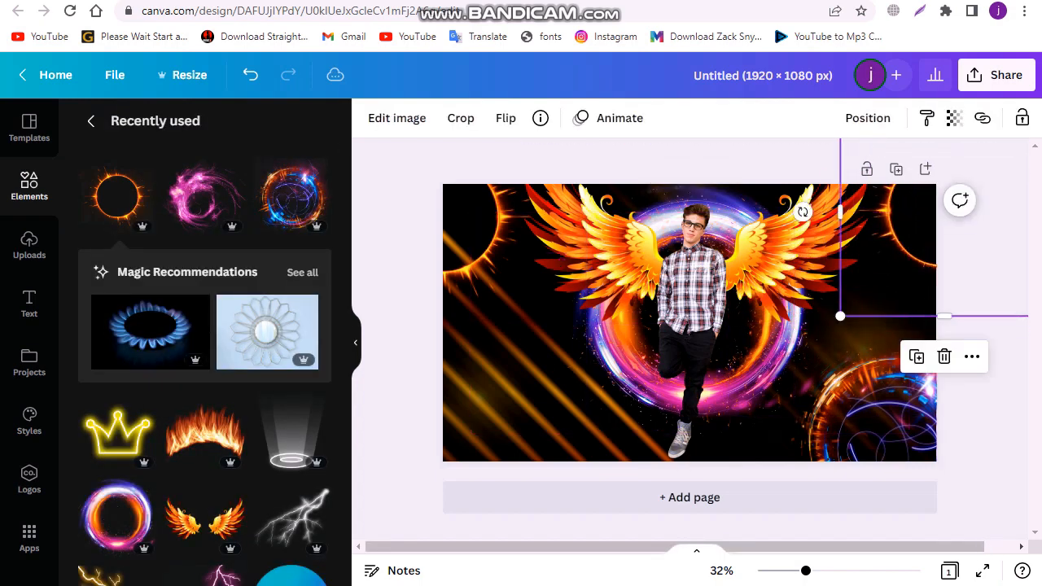
left_click(399, 261)
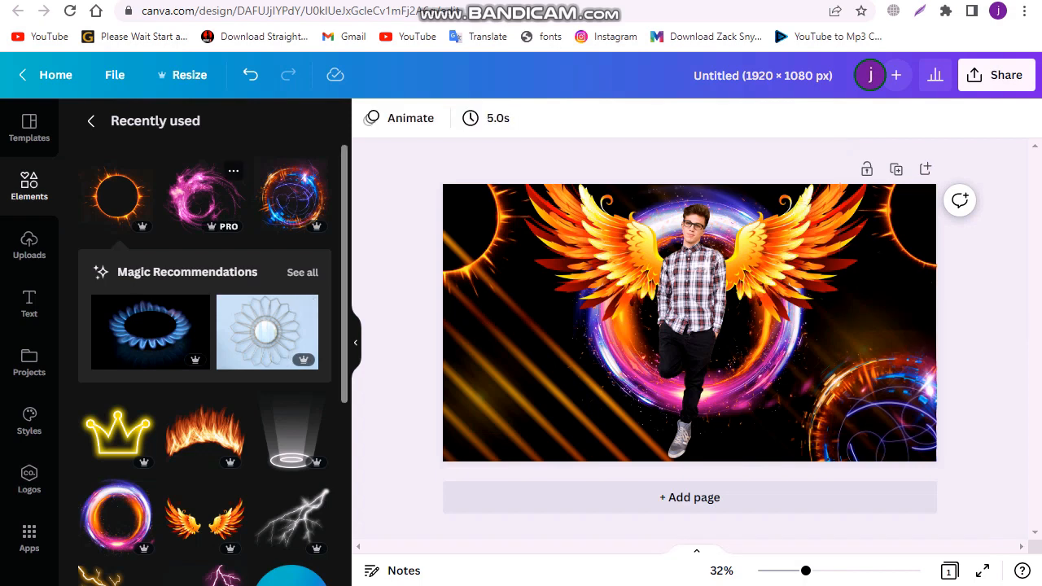
Add the pink glowing light circle and place it partly off the page at the lower-left corner.
left_click(204, 195)
left_click_drag(688, 339, 511, 414)
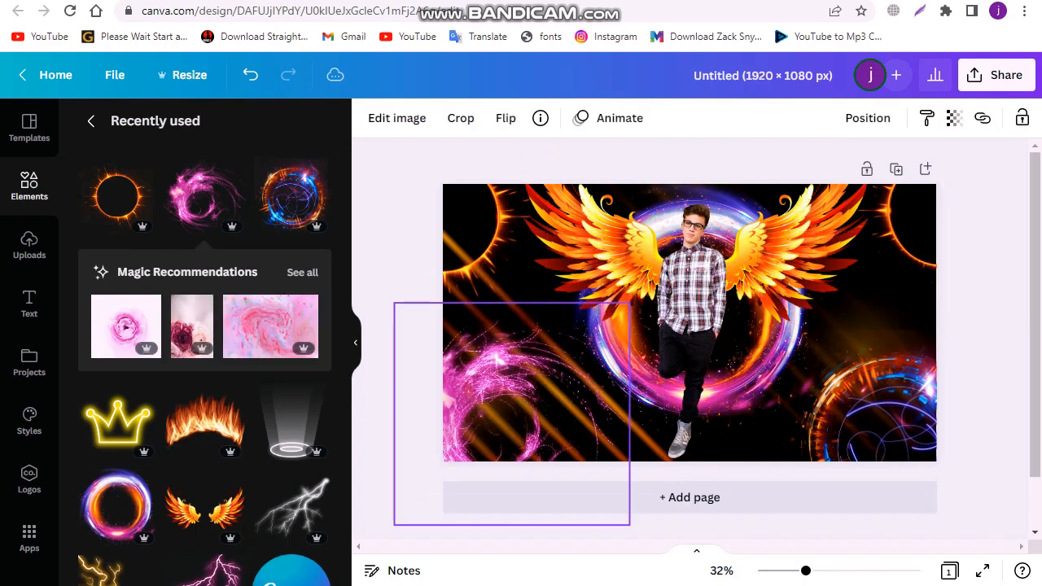
left_click_drag(496, 359, 482, 371)
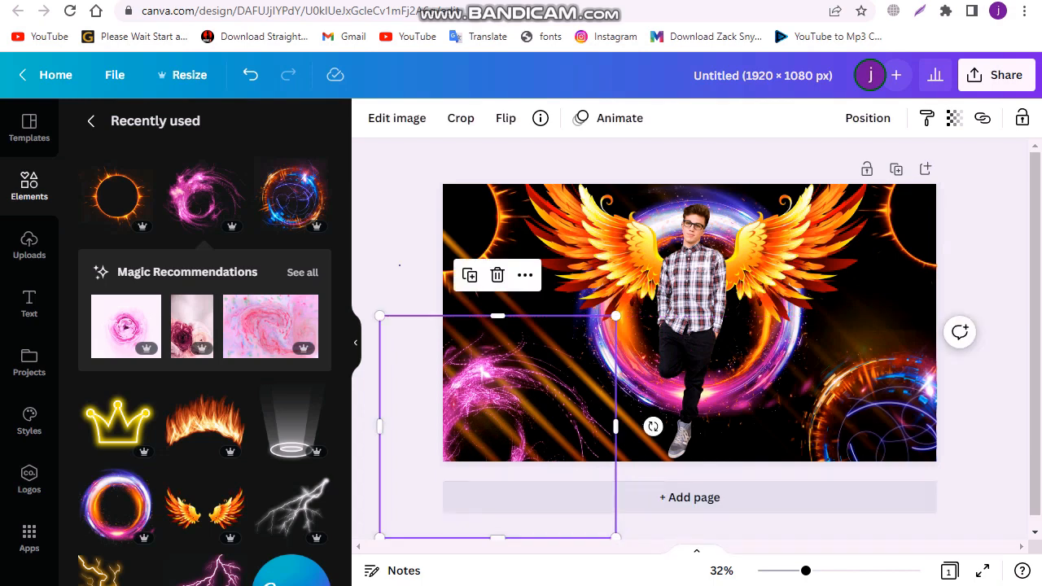
left_click(398, 263)
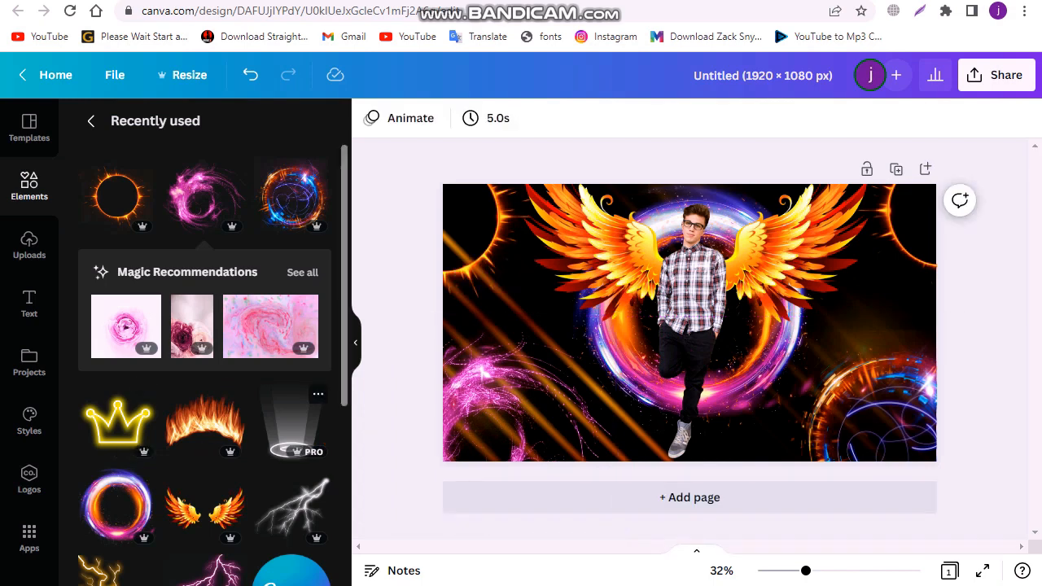
Add the white magic circle light effect, enlarge it, move it under the man's feet and send it behind him.
left_click(318, 394)
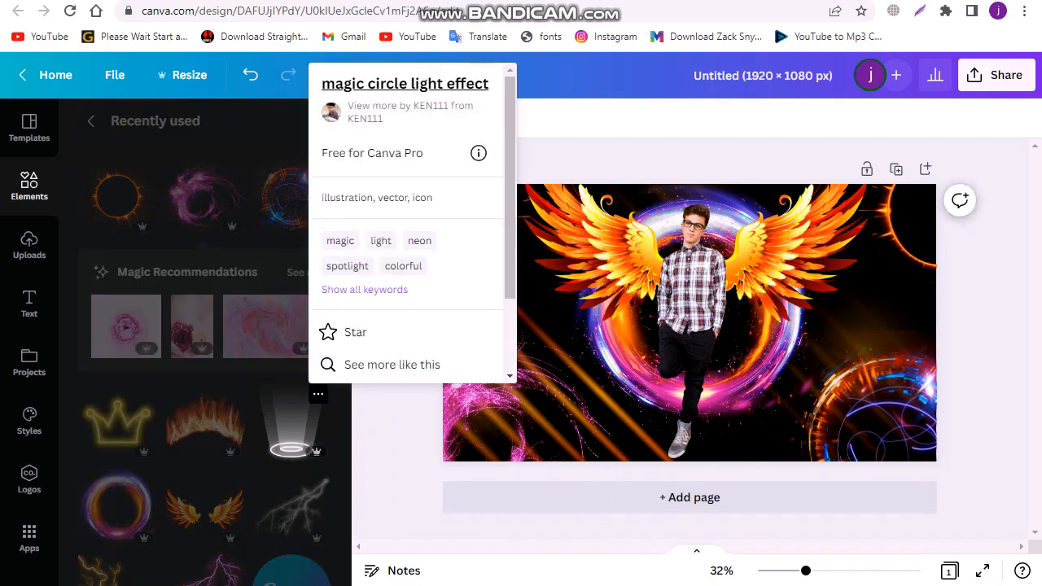
left_click(318, 395)
left_click(292, 423)
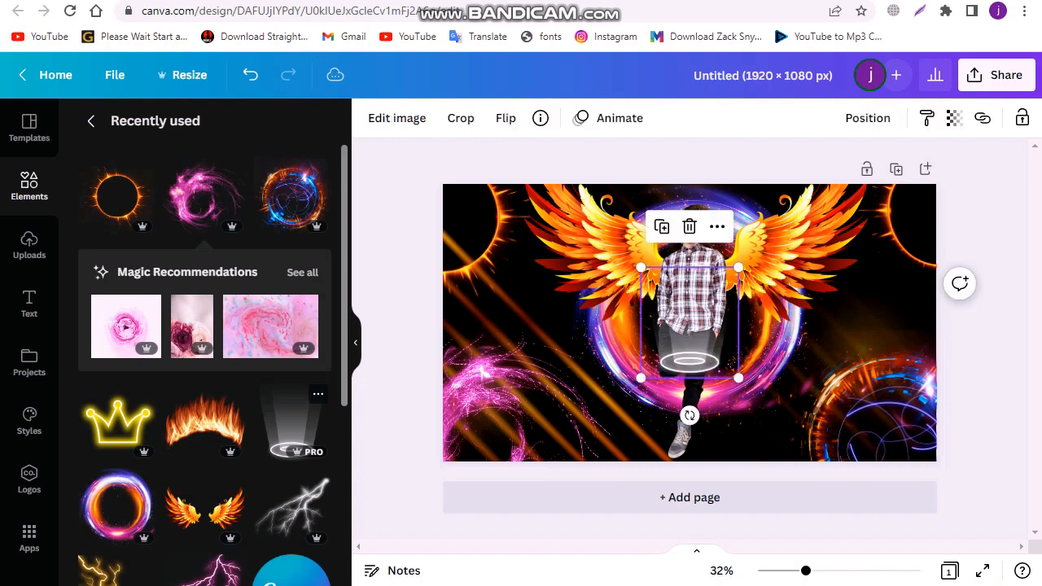
left_click_drag(600, 420, 607, 417)
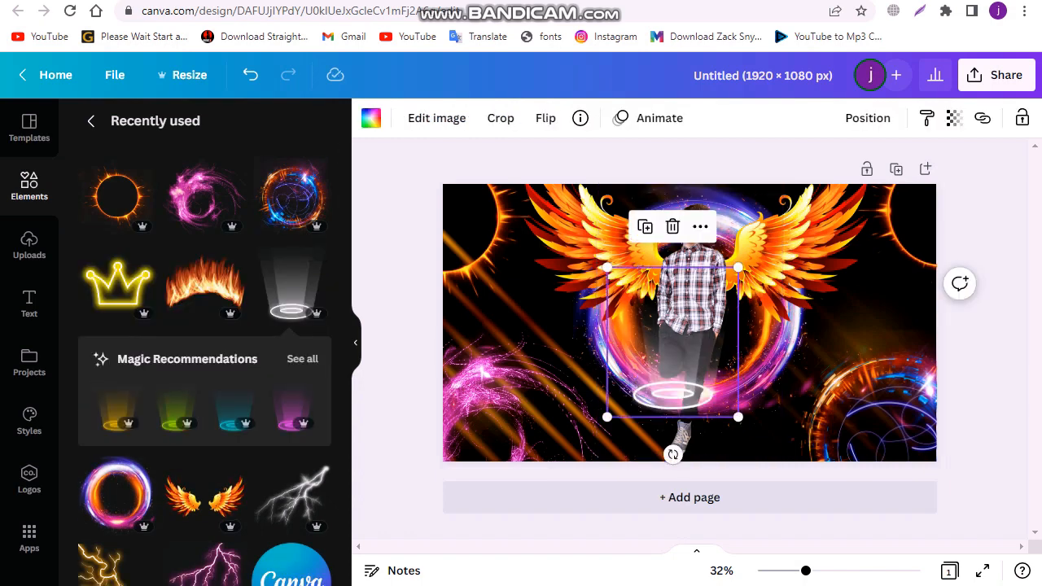
left_click_drag(663, 327, 663, 390)
right_click(664, 390)
left_click(734, 384)
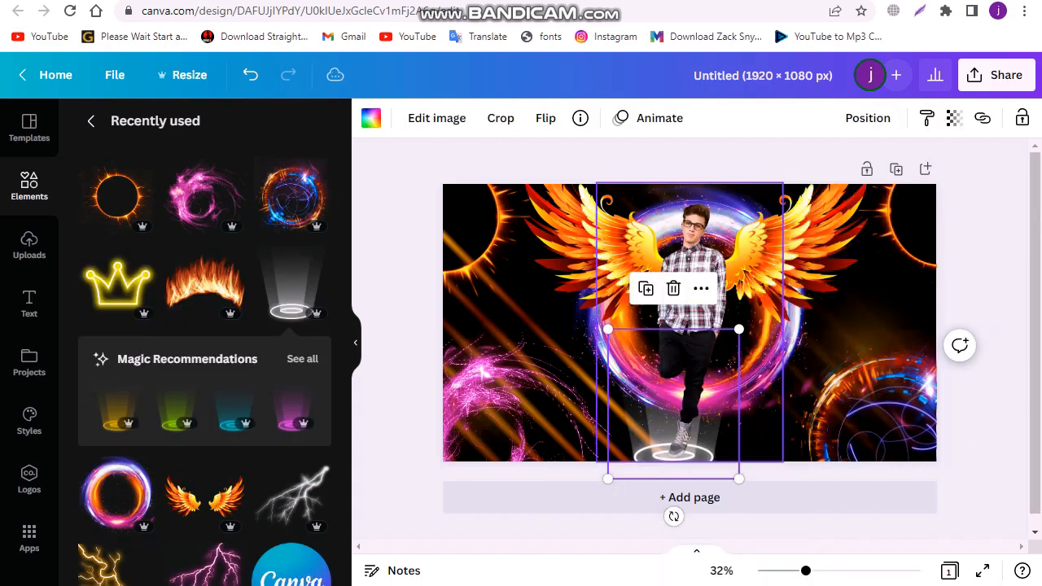
left_click(410, 465)
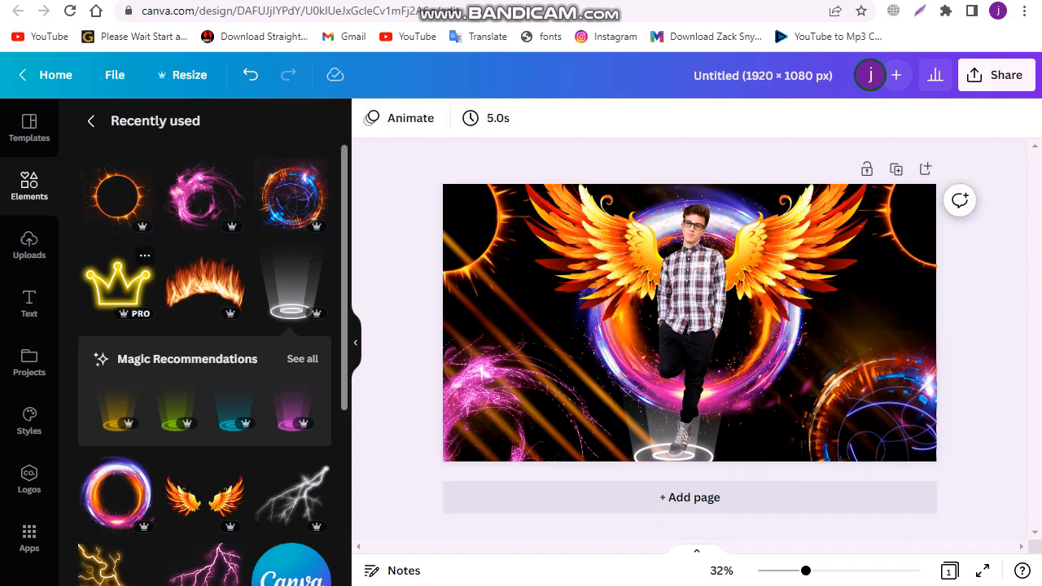
Add the yellow neon crown, shrink it, tilt it clockwise and place it above the man's head.
left_click(118, 281)
left_click_drag(540, 432, 719, 197)
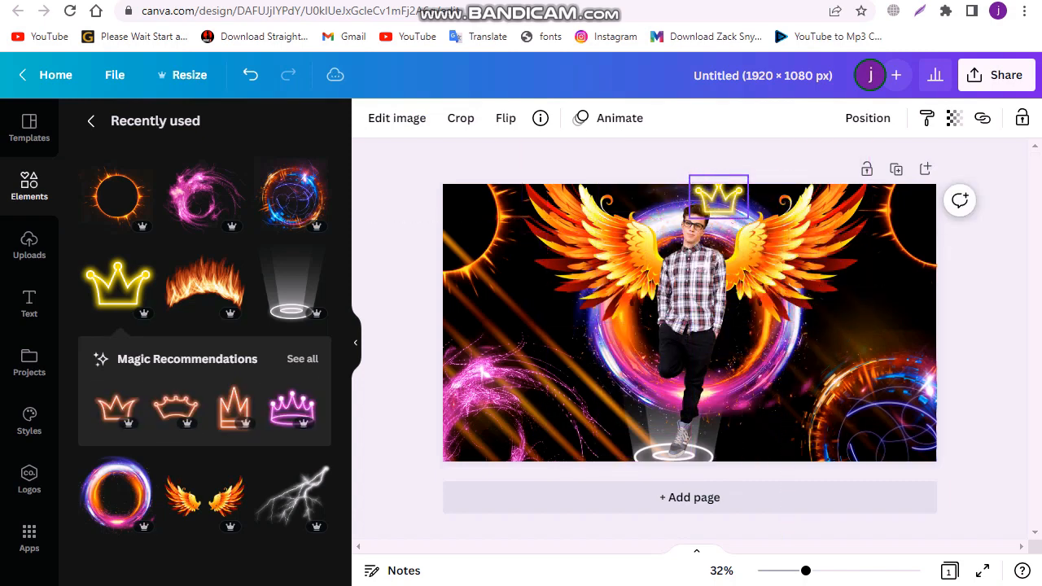
left_click_drag(785, 185, 776, 220)
left_click_drag(705, 164, 708, 194)
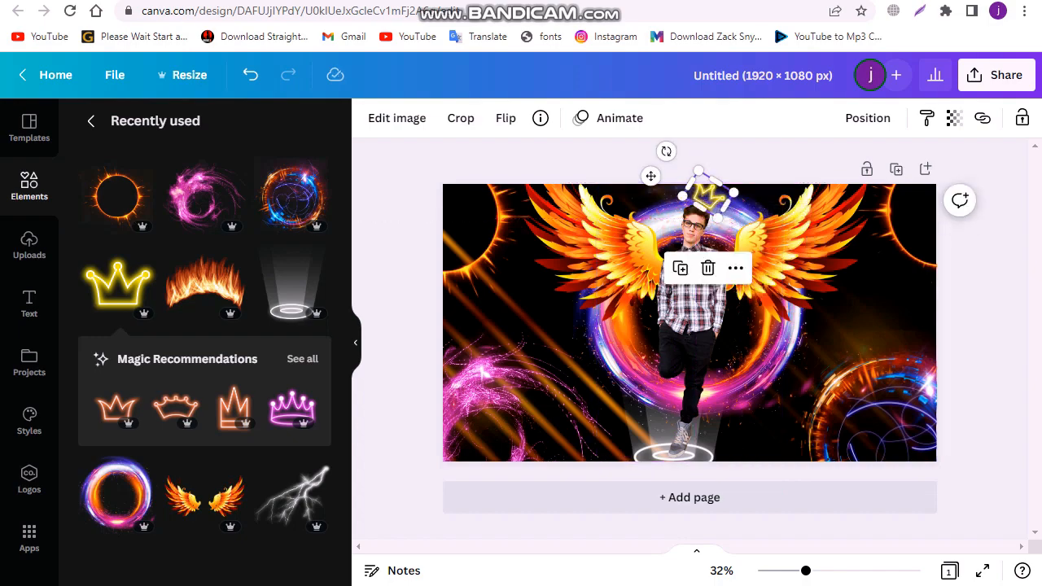
Fine-tune the tilted crown's position so it sits on top of the man's hair.
scroll(708, 195, "up", 1)
scroll(708, 196, "up", 1)
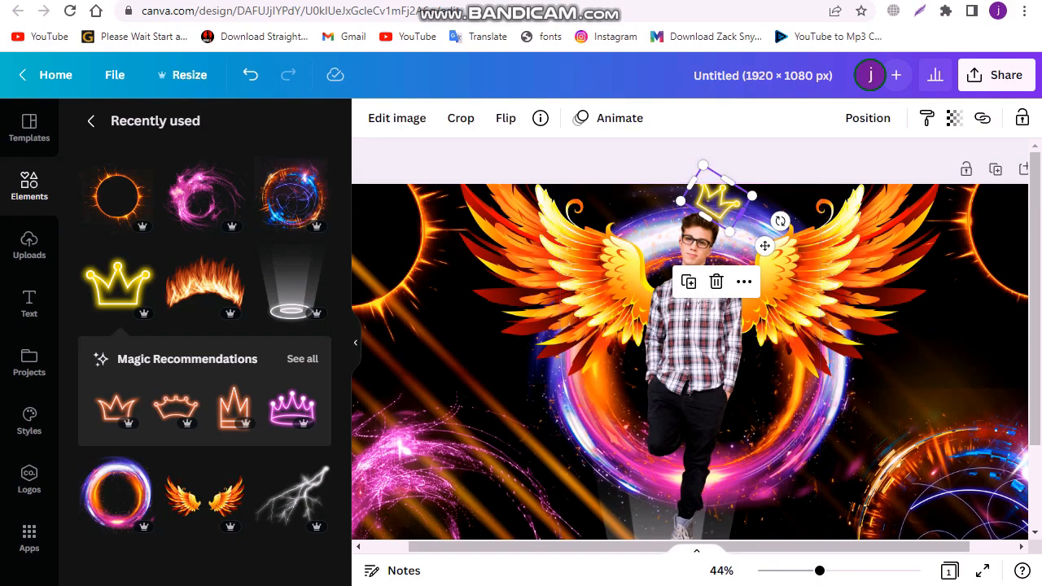
left_click_drag(766, 246, 777, 260)
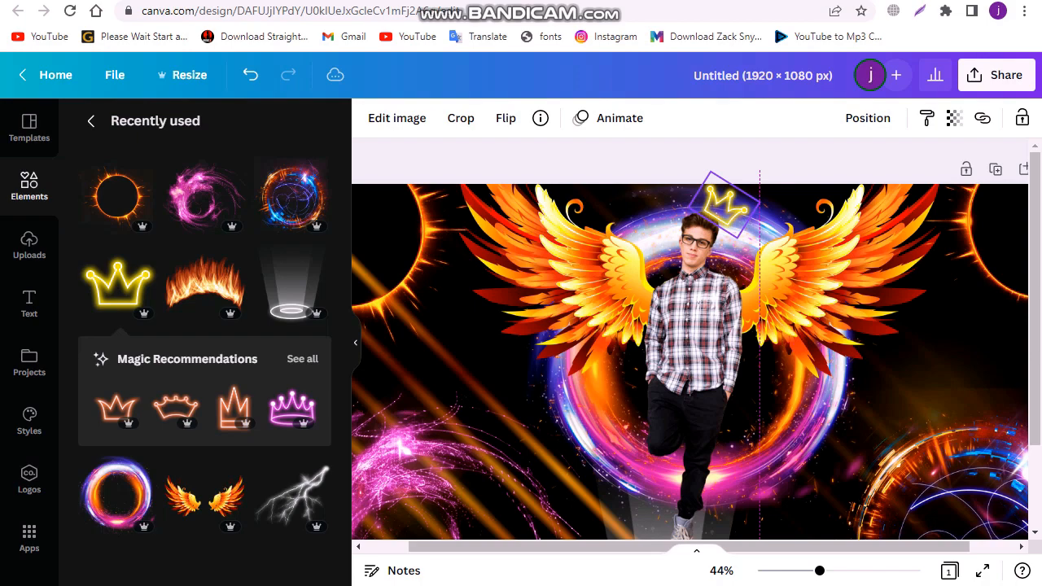
left_click(617, 161)
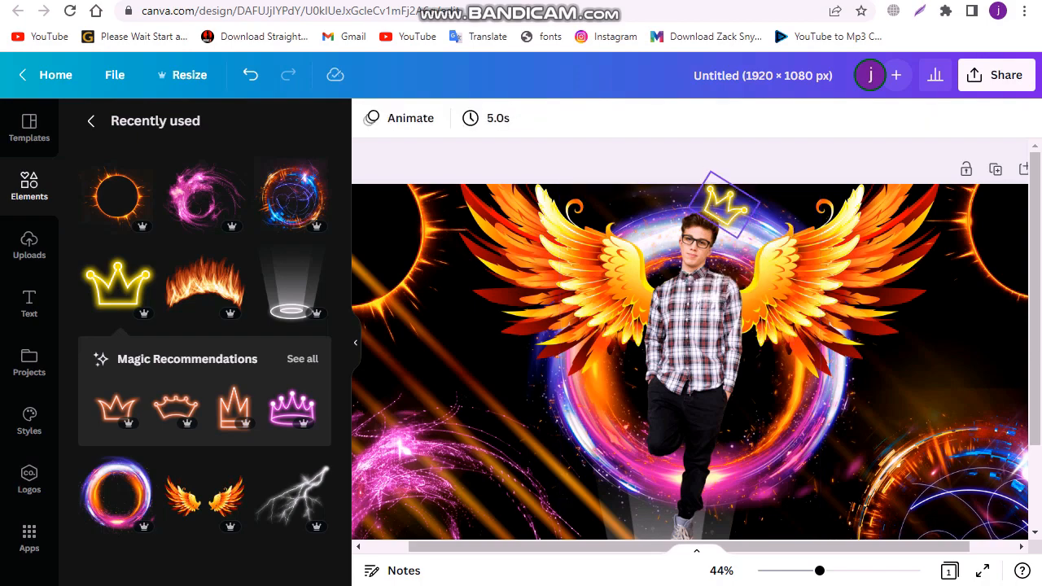
left_click_drag(725, 206, 719, 199)
left_click(632, 160)
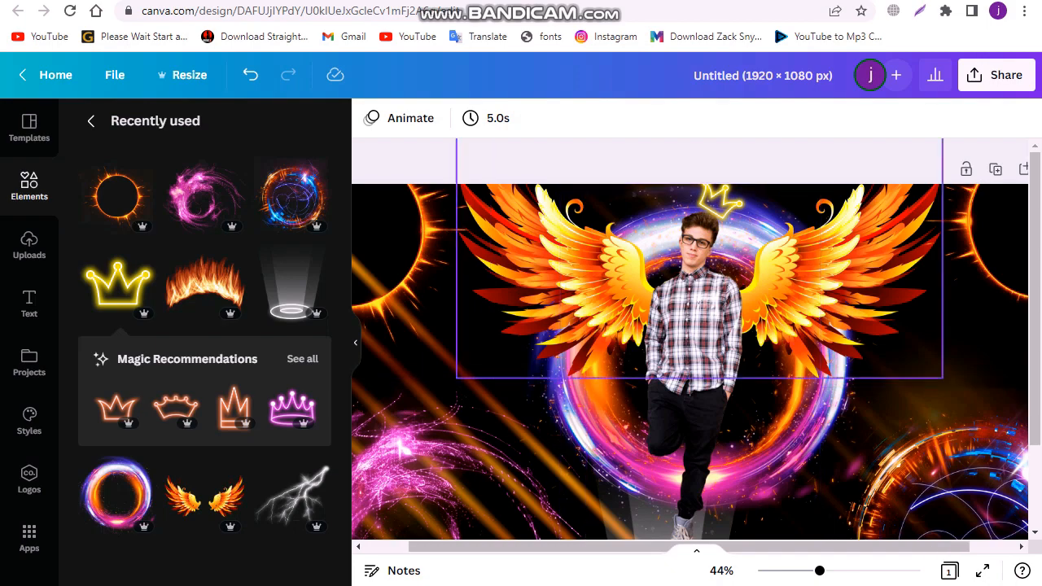